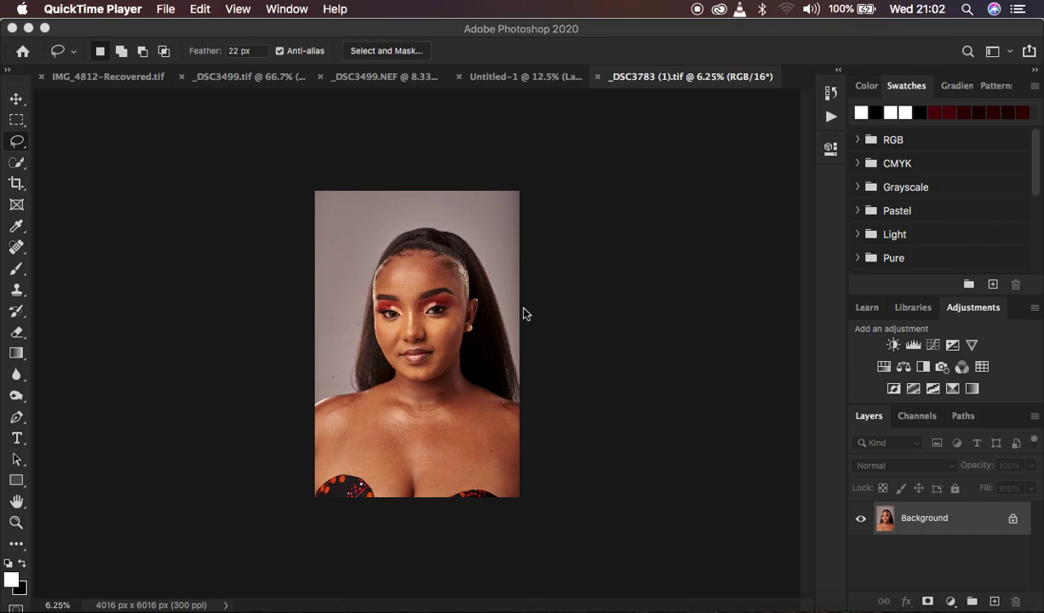
Step: Switch to Photoshop and select the FS 16 BIT action in the expanded RONNIX RETOUCHING action set
left_click(678, 25)
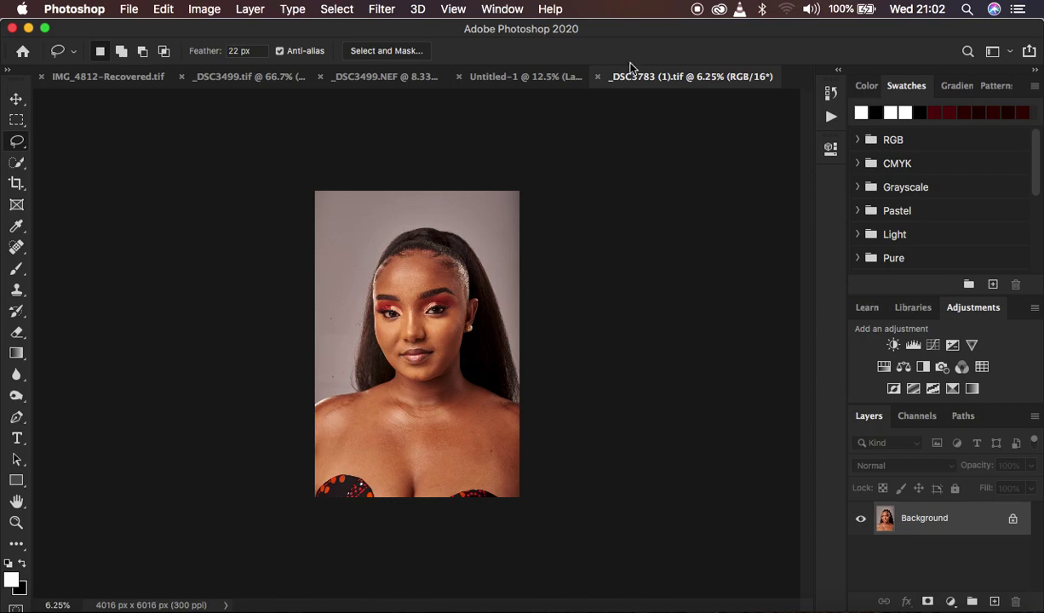
left_click(832, 122)
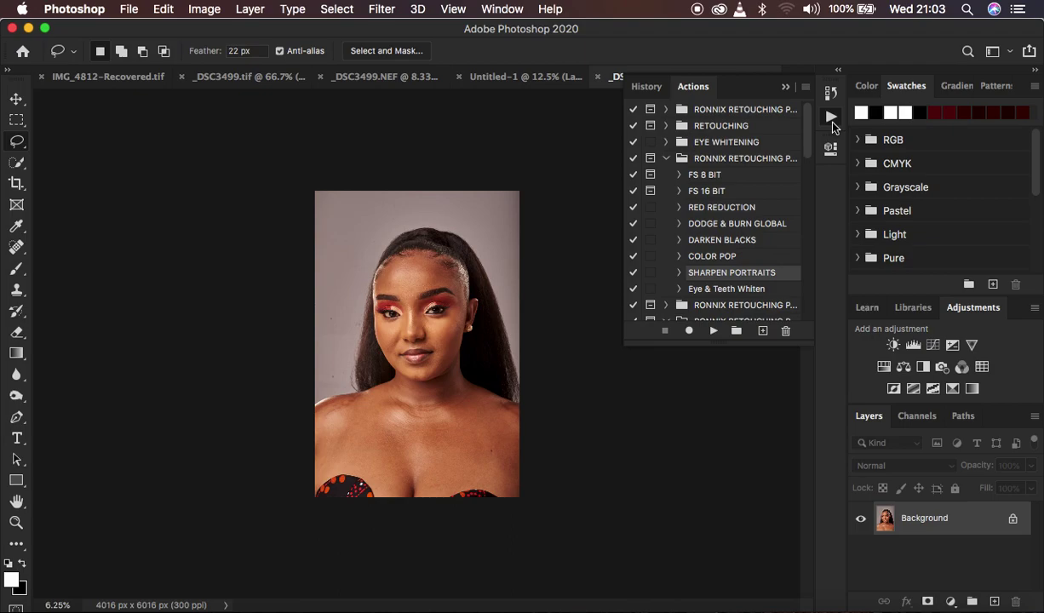
left_click(707, 193)
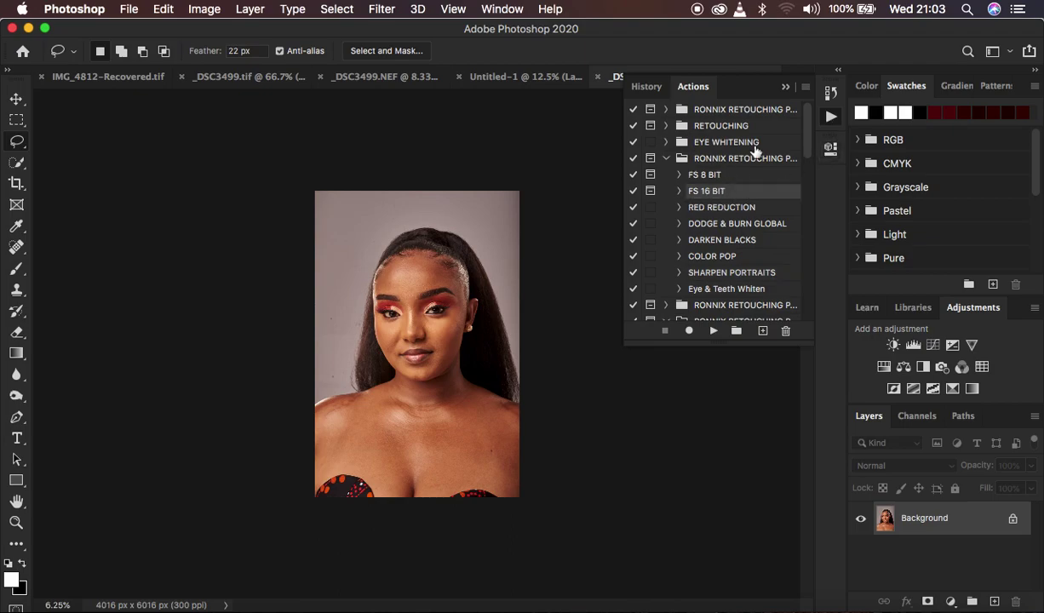
left_click(784, 88)
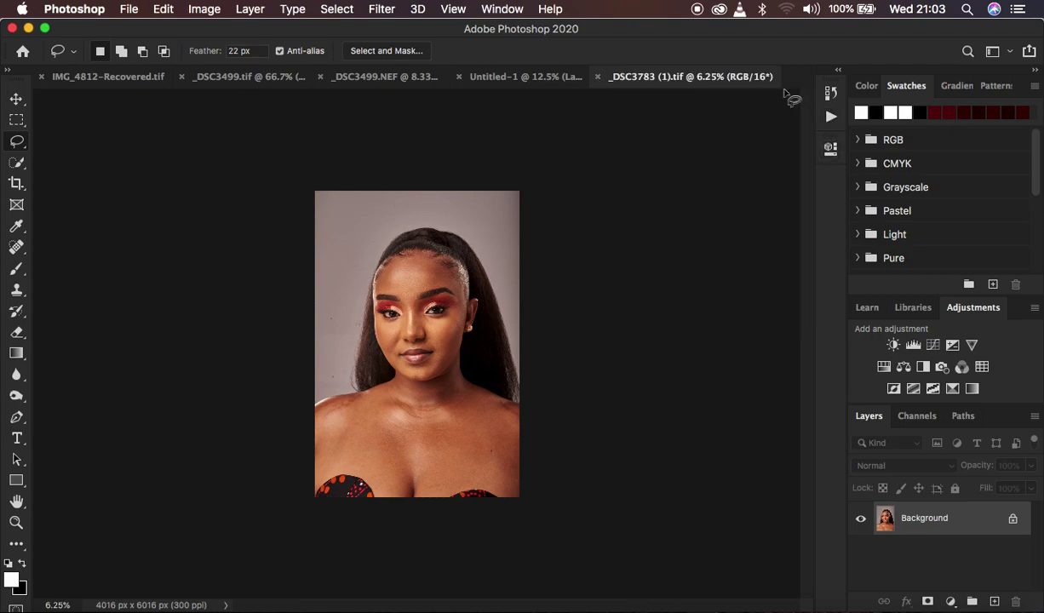
left_click(830, 115)
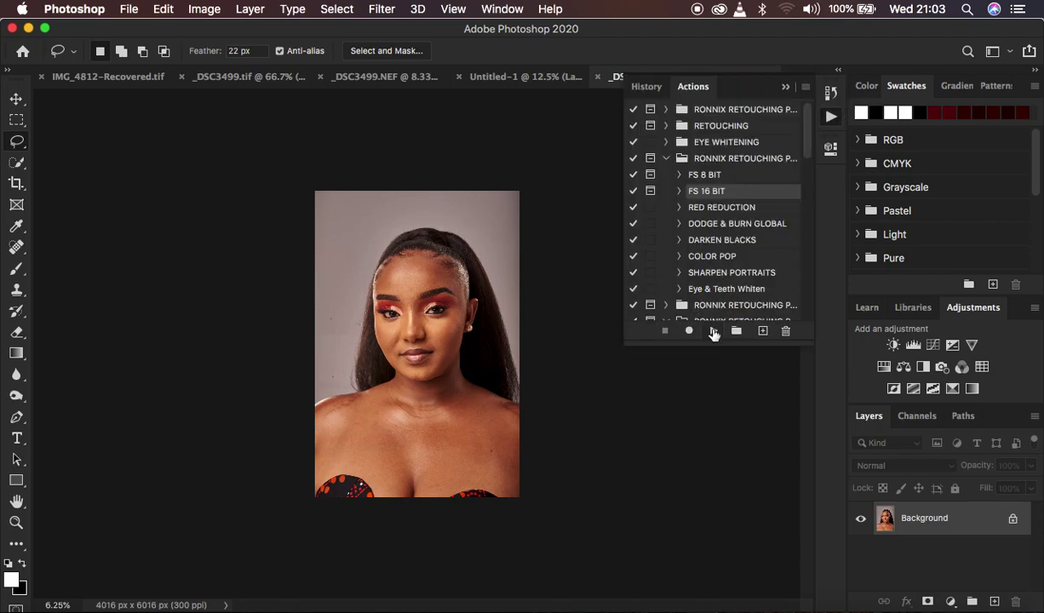
Step: Run the FS 16 BIT action and examine its Gaussian Blur preview over the forehead and eyes at 25% zoom
left_click(714, 332)
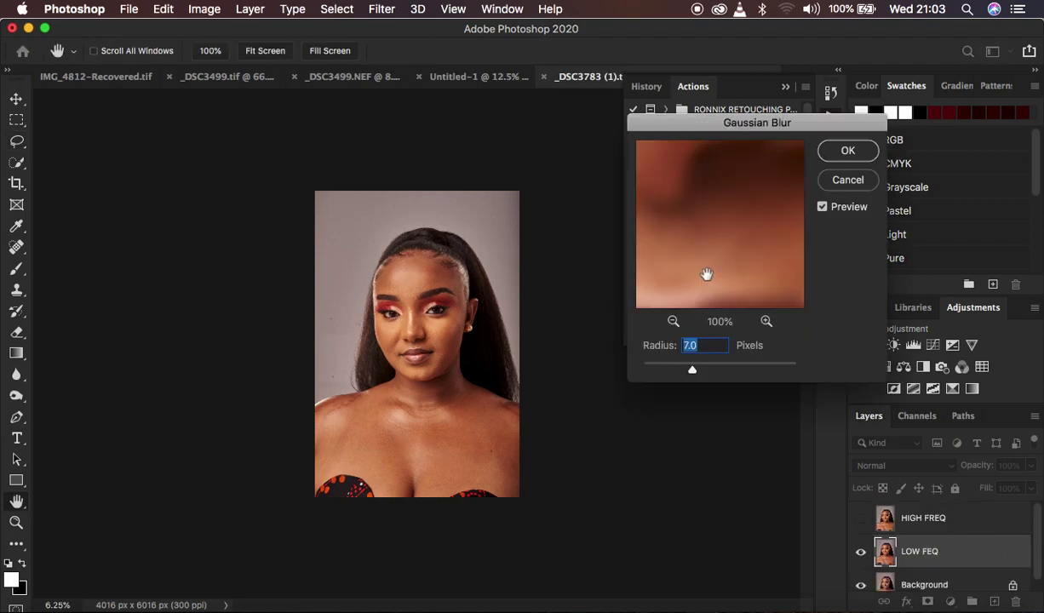
left_click_drag(748, 130, 712, 201)
left_click_drag(674, 286, 683, 393)
left_click(637, 393)
left_click(637, 392)
left_click(637, 393)
left_click(636, 392)
left_click_drag(688, 243, 697, 395)
left_click_drag(692, 281, 699, 376)
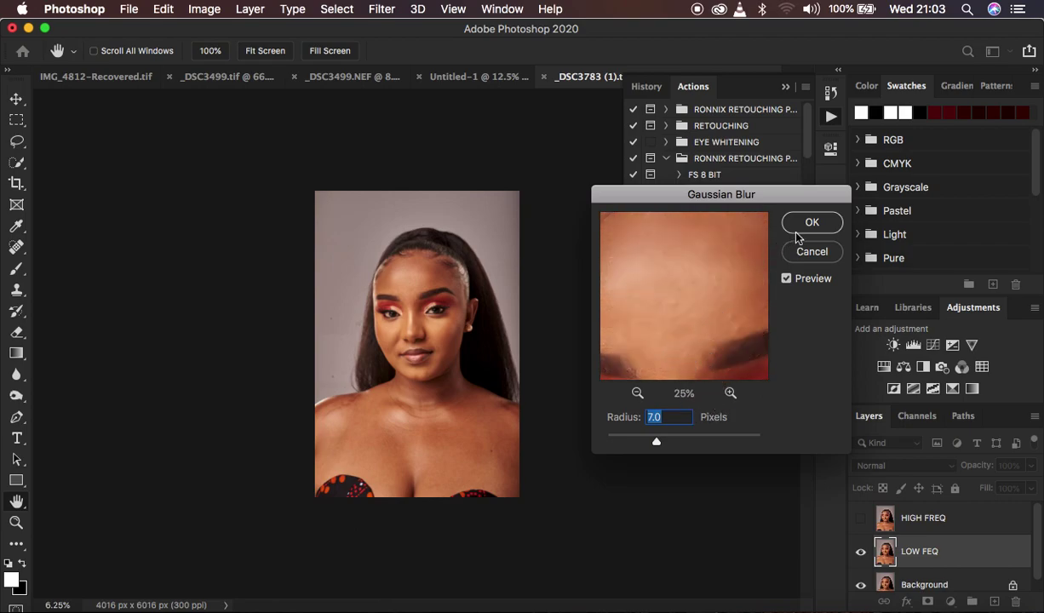
left_click_drag(689, 322, 664, 244)
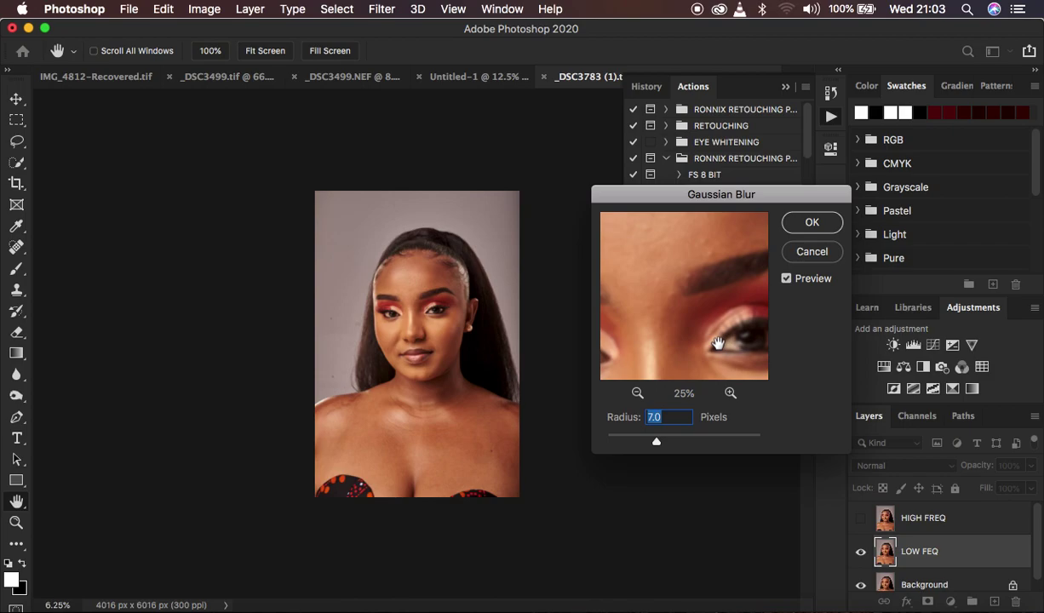
left_click(811, 222)
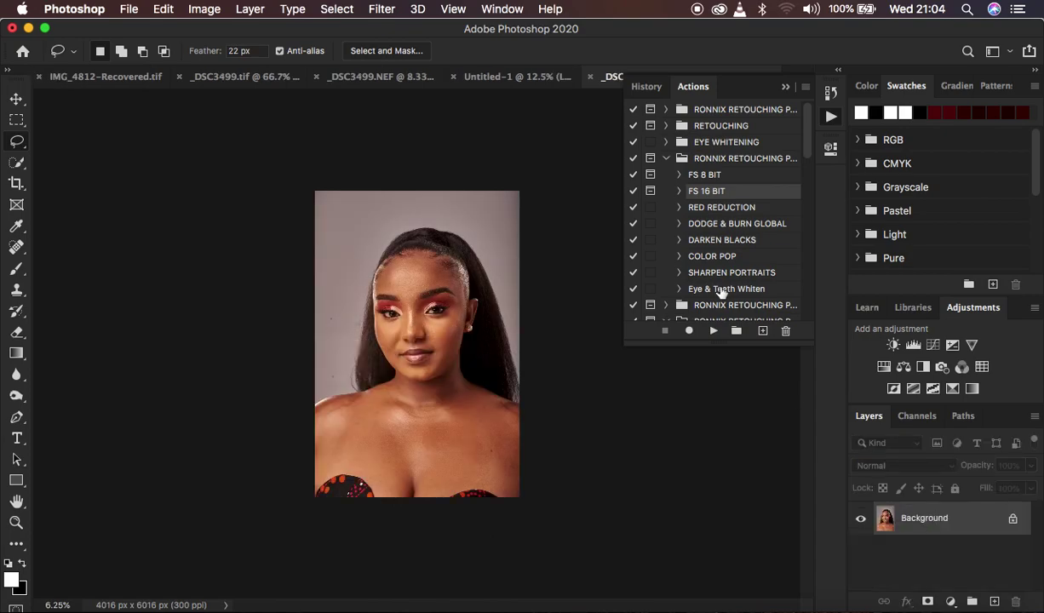
Step: Run the FS 16 BIT action with a 7.0-pixel Gaussian Blur and hide the Black & White 1 layer
left_click(712, 331)
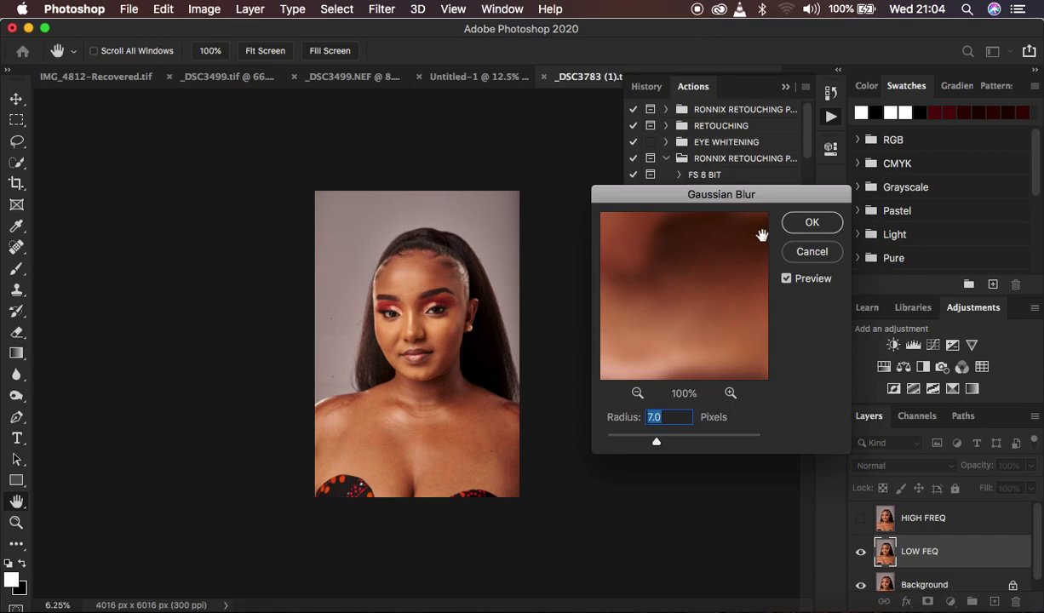
left_click(806, 223)
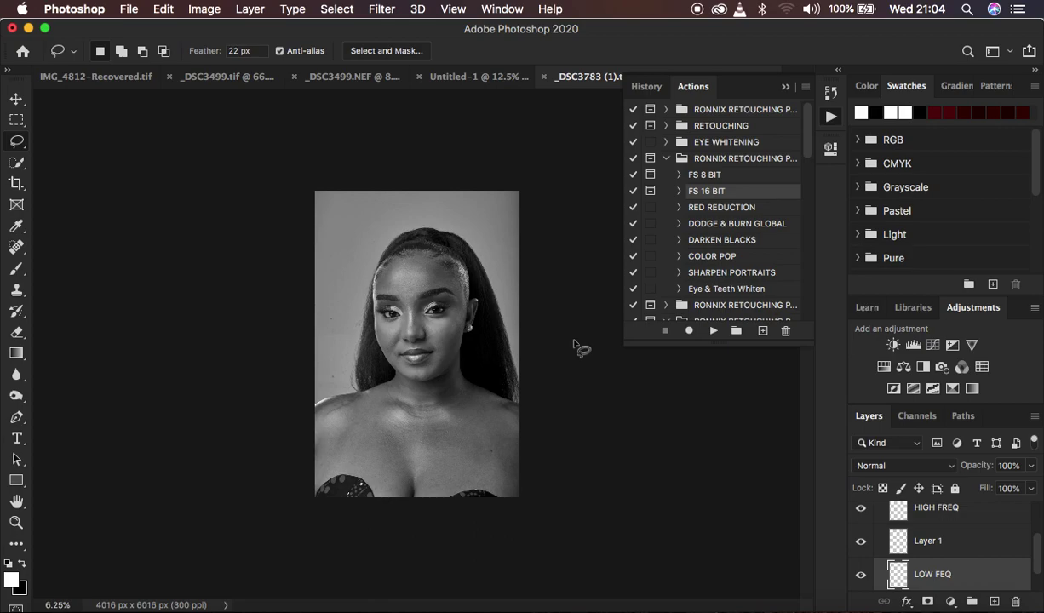
left_click(785, 88)
scroll(886, 515, "up", 3)
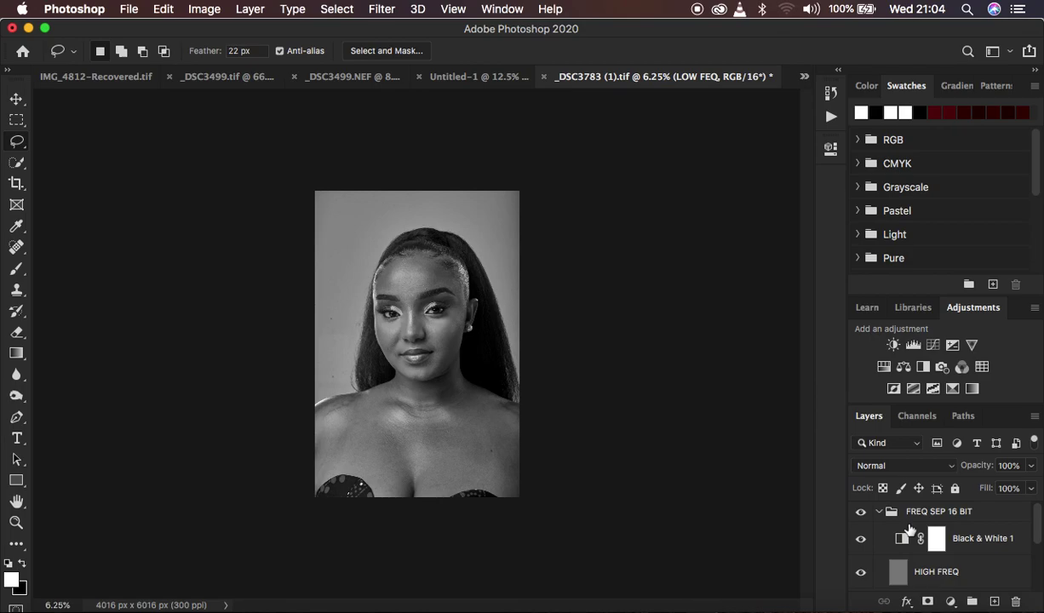
left_click(860, 538)
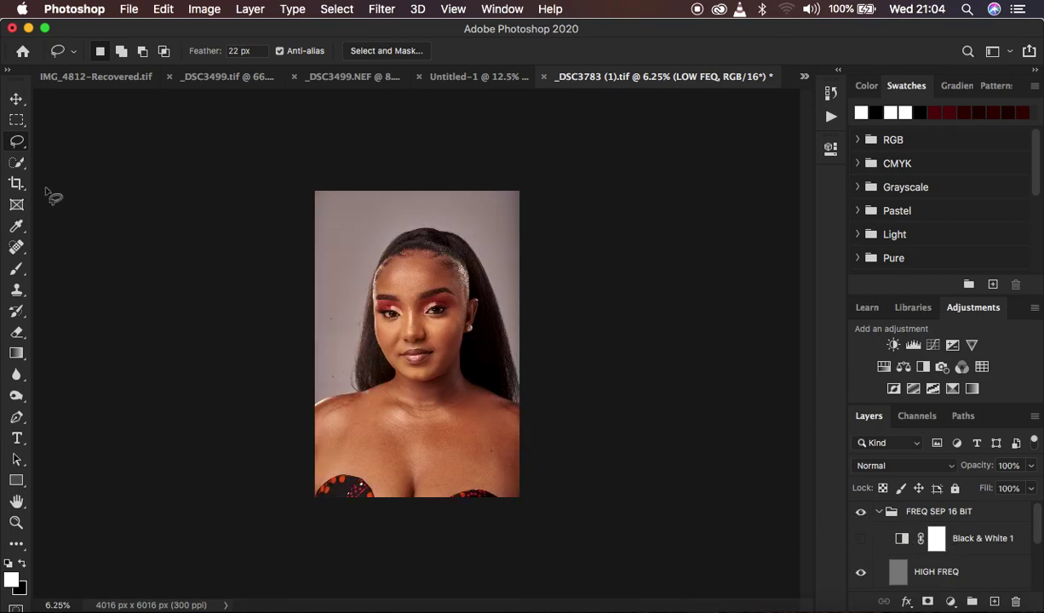
Step: Activate the Lasso Tool and set its feather to 0 px
left_click(16, 144)
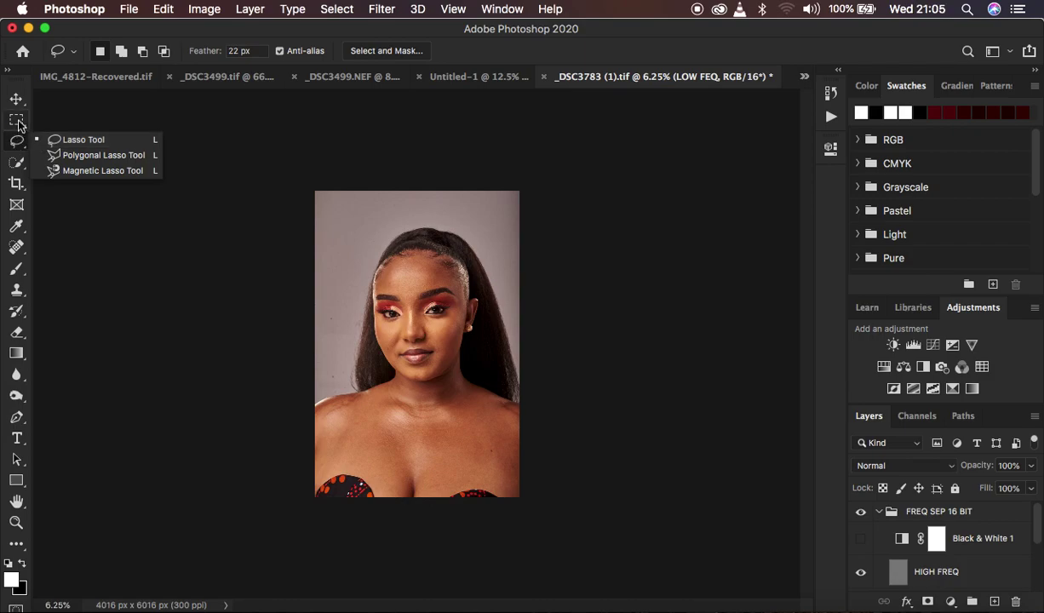
left_click(158, 106)
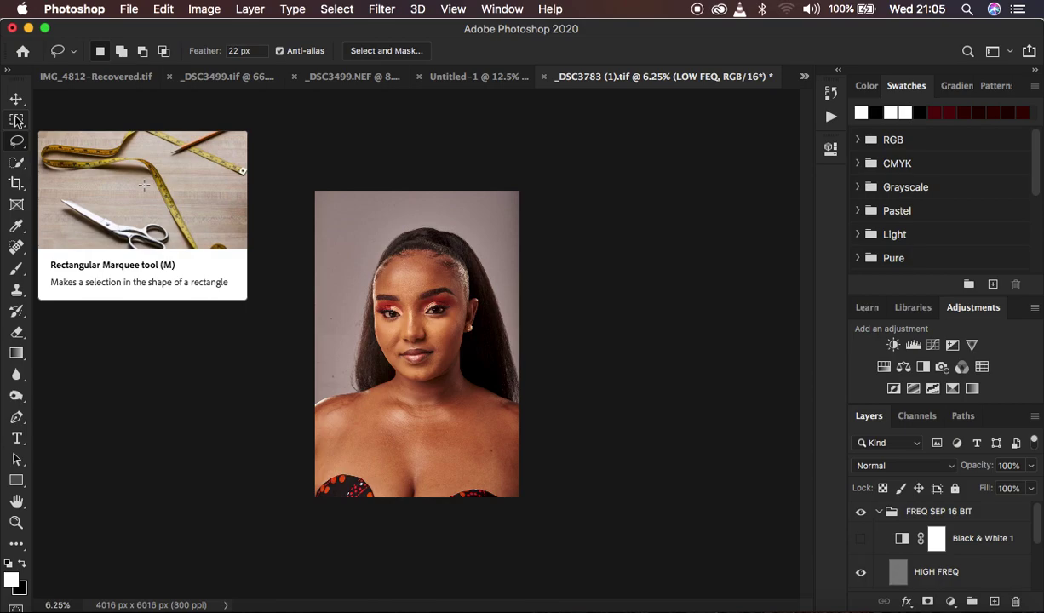
left_click(17, 141)
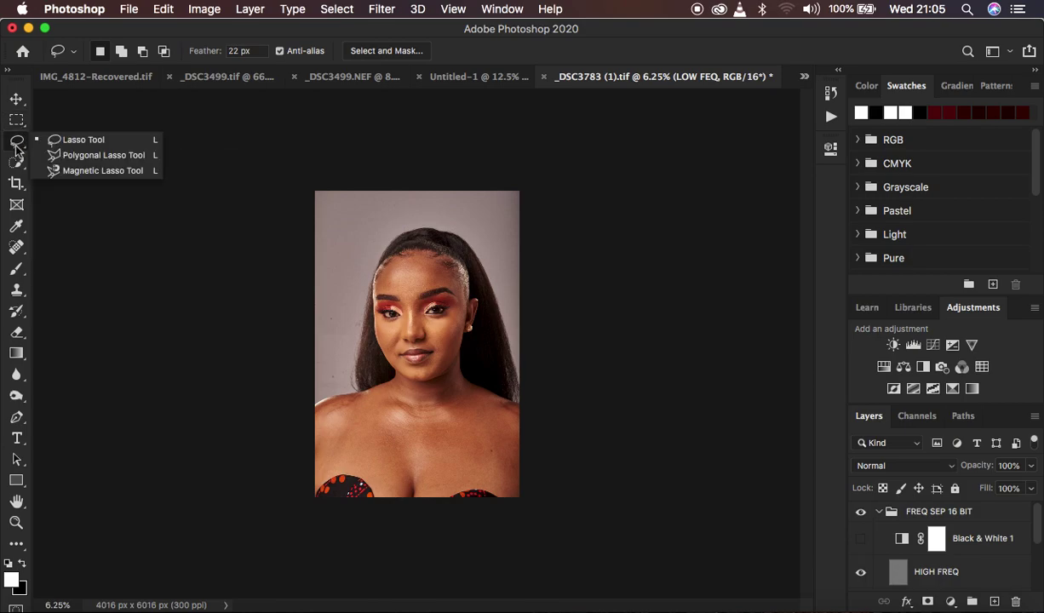
left_click(63, 141)
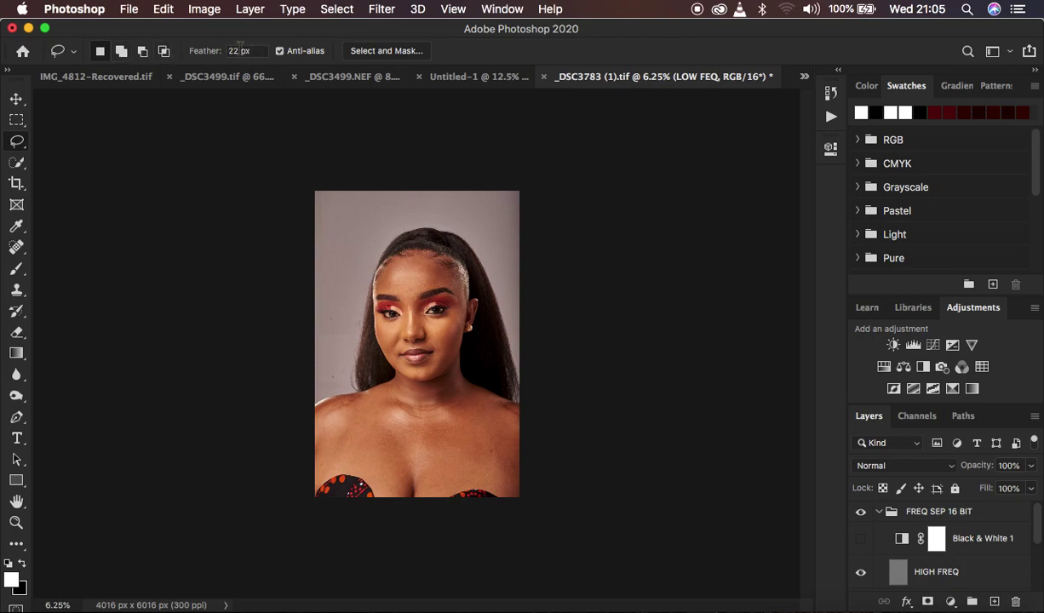
left_click(242, 51)
type("0")
key("Return")
Step: Draw a freehand lasso selection around the forehead skin, following the hairline and dipping between the eyebrows
key("super+equal")
key("super+equal")
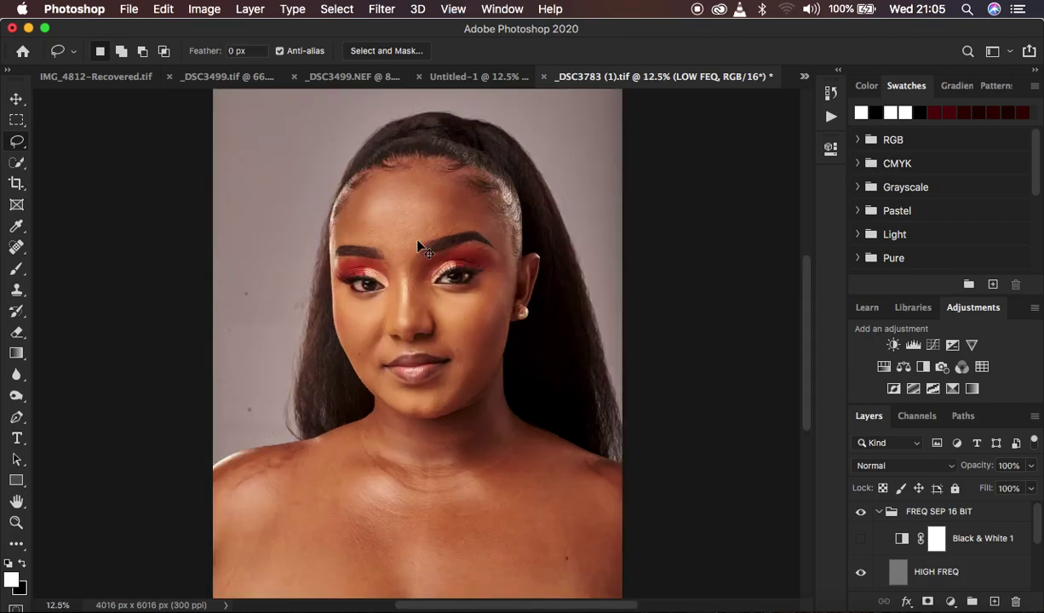
key("super+equal")
scroll(417, 246, "up", 3)
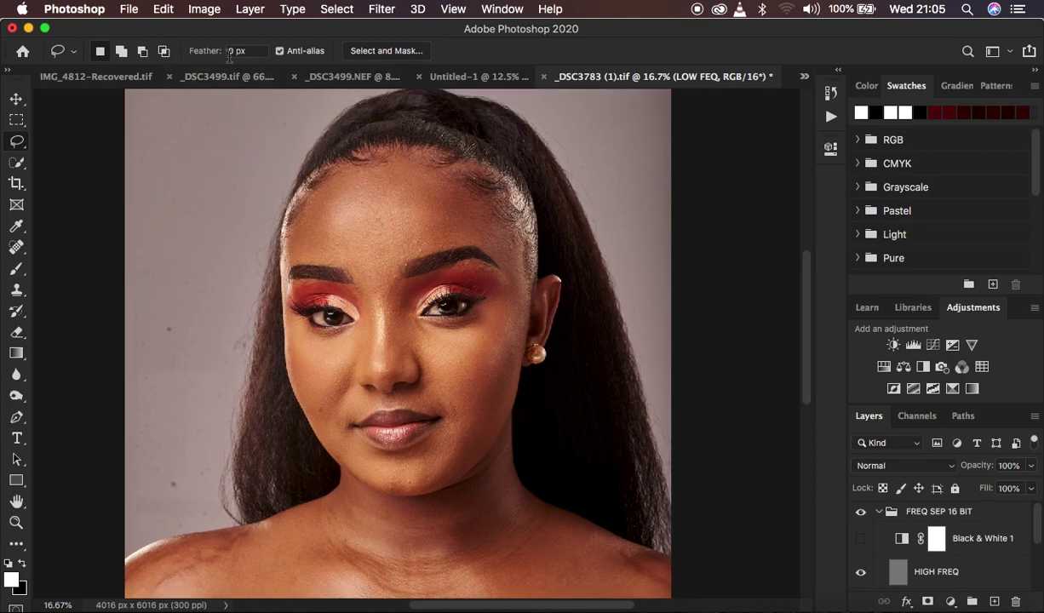
left_click(303, 221)
mouse_move(303, 220)
left_mouse_down()
mouse_move(360, 170)
mouse_move(440, 174)
mouse_move(469, 190)
mouse_move(504, 258)
mouse_move(483, 245)
mouse_move(419, 250)
mouse_move(368, 299)
mouse_move(347, 268)
mouse_move(305, 261)
mouse_move(301, 217)
left_mouse_up()
Step: Show the forehead selection as a Quick Mask overlay and examine its hard edges up close
key("m")
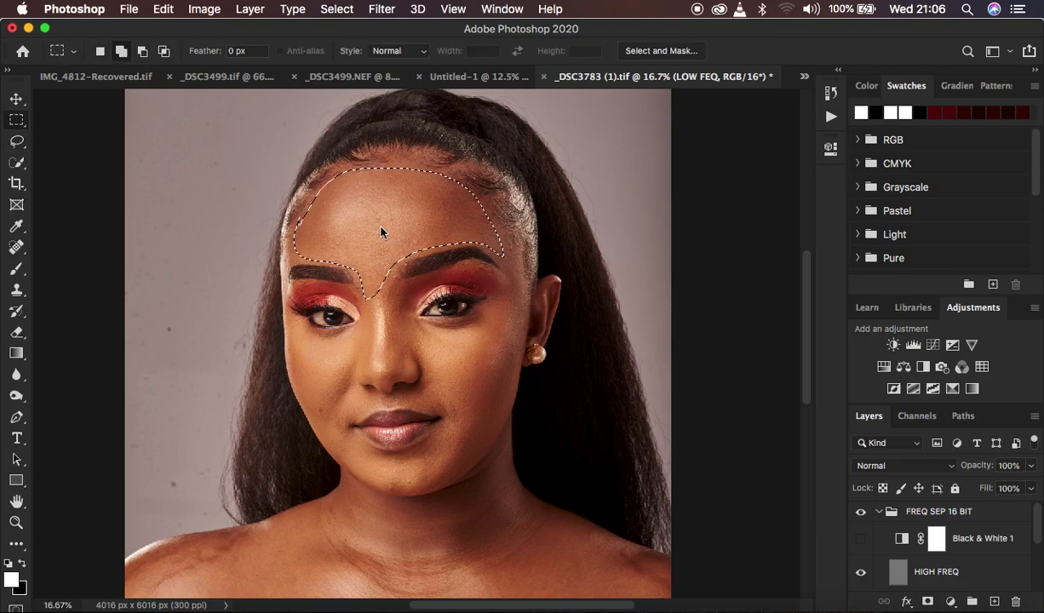
key("q")
key("super+plus")
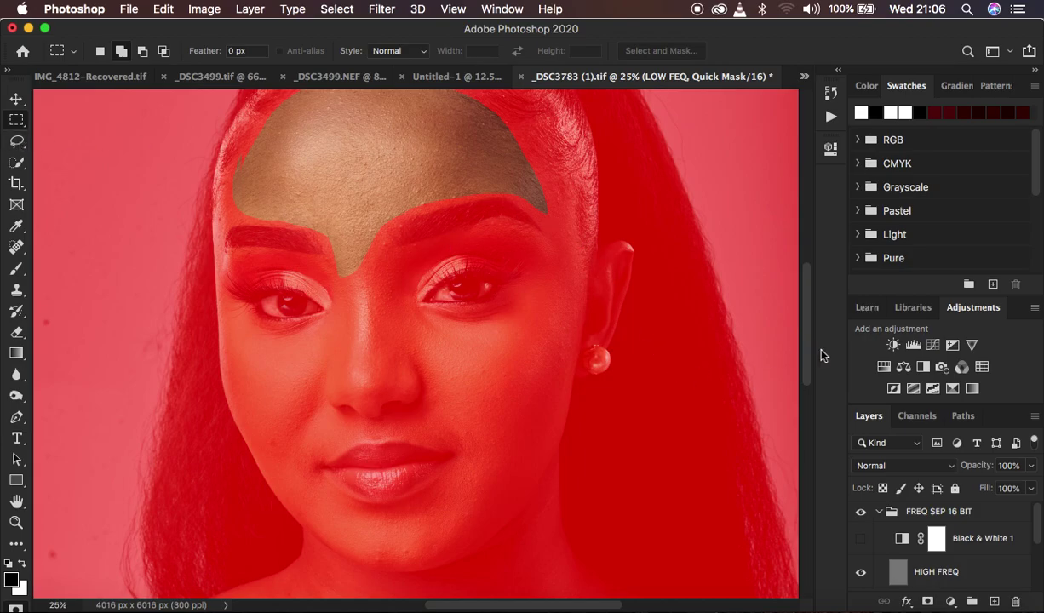
left_click_drag(808, 341, 810, 311)
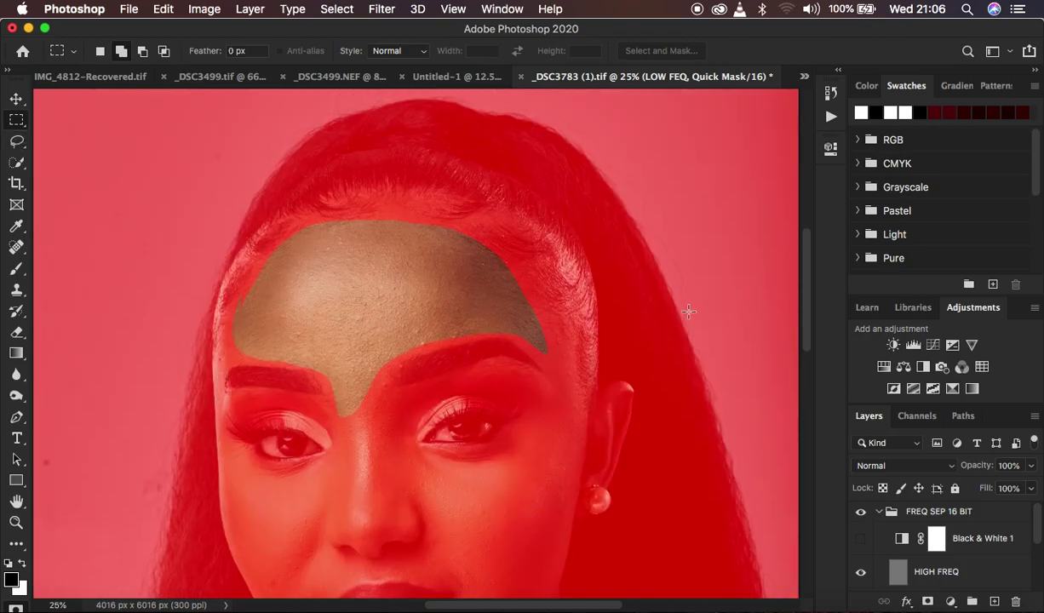
key("super+equal")
key("super+equal")
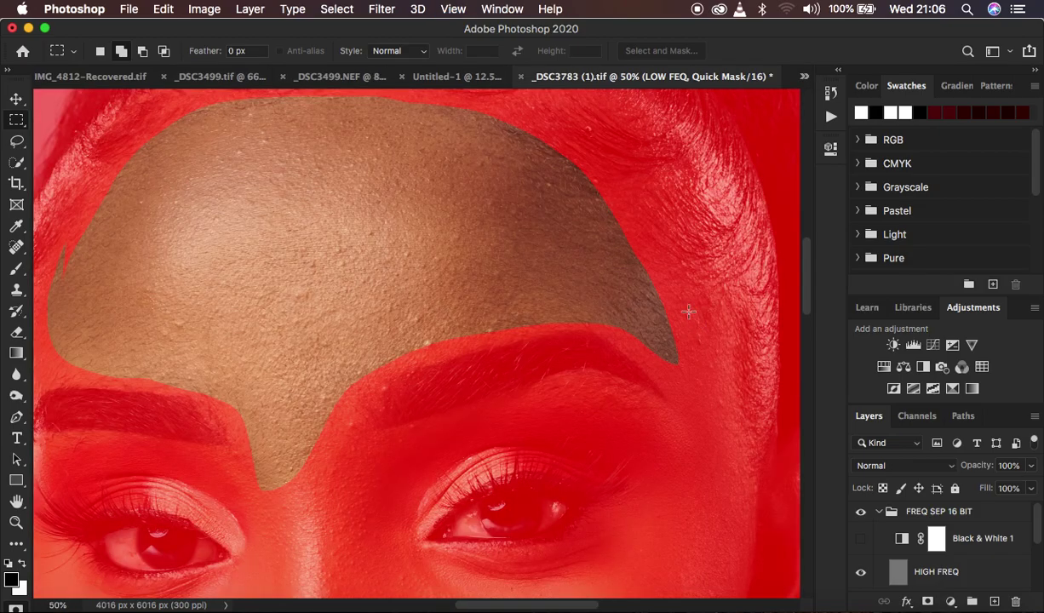
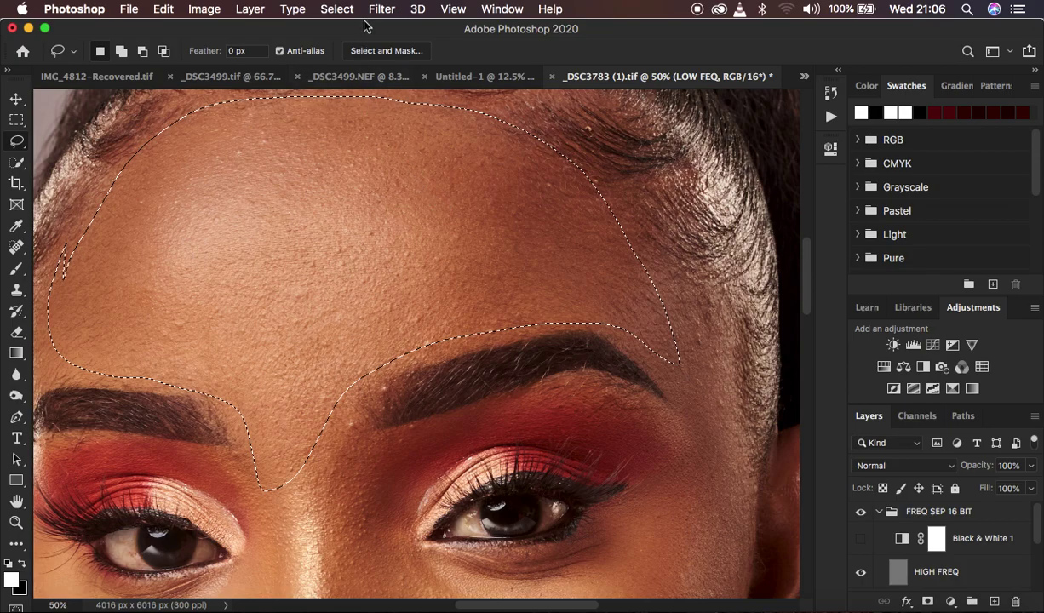
Step: Apply a Gaussian Blur with a radius of 24.7 pixels to the selected forehead on the LOW FEQ layer
left_click(380, 10)
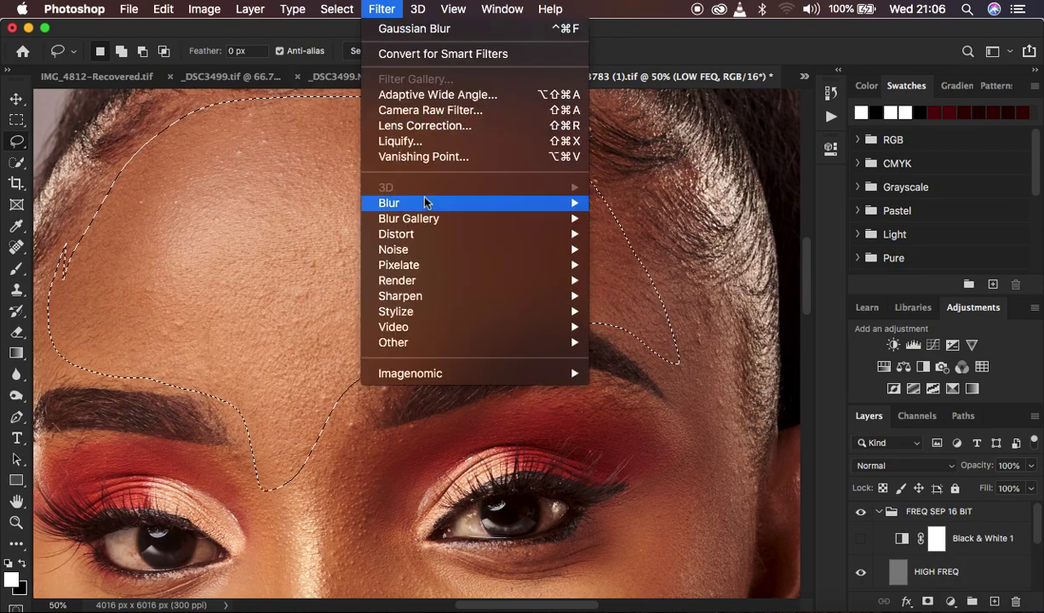
mouse_move(432, 204)
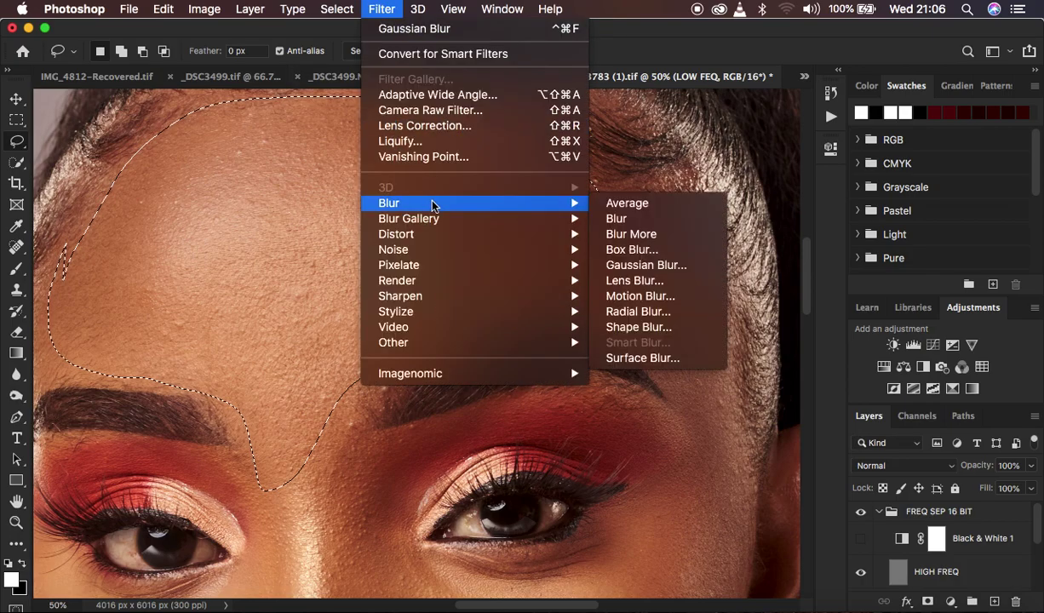
left_click(640, 265)
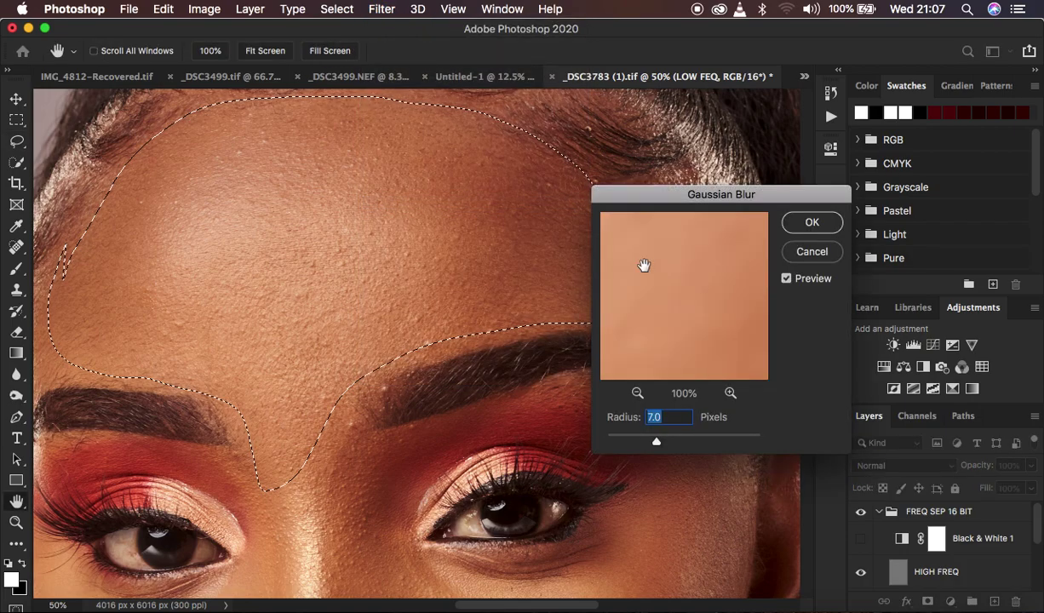
key("super+0")
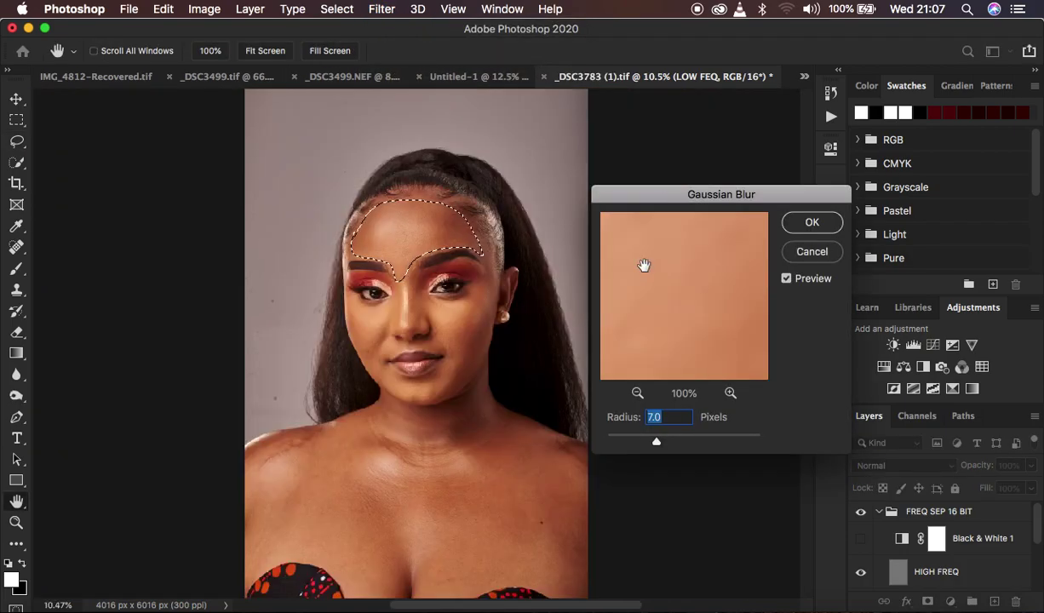
left_click_drag(657, 440, 674, 443)
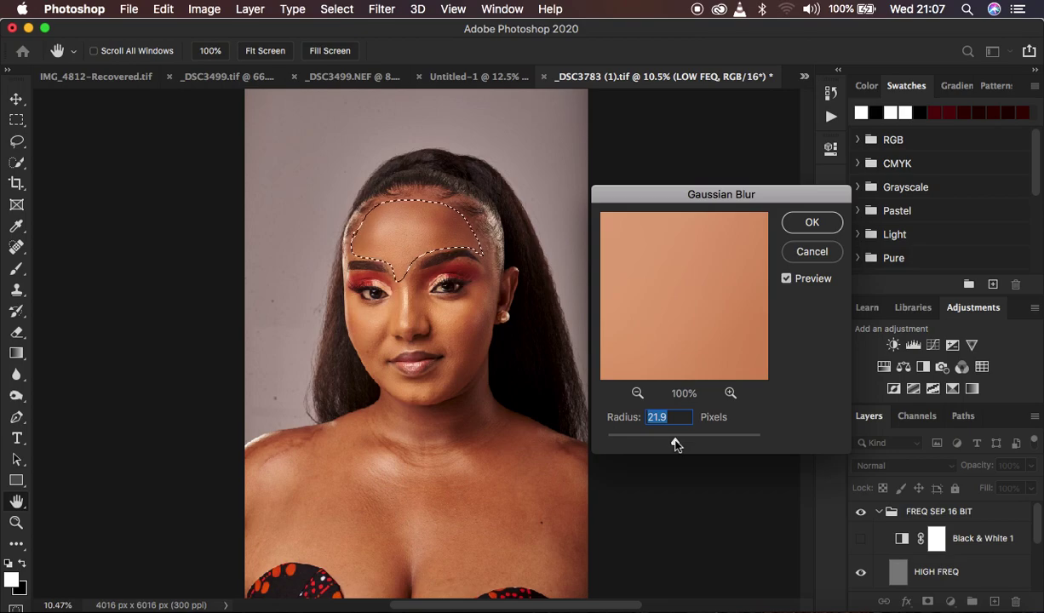
left_click_drag(675, 444, 677, 442)
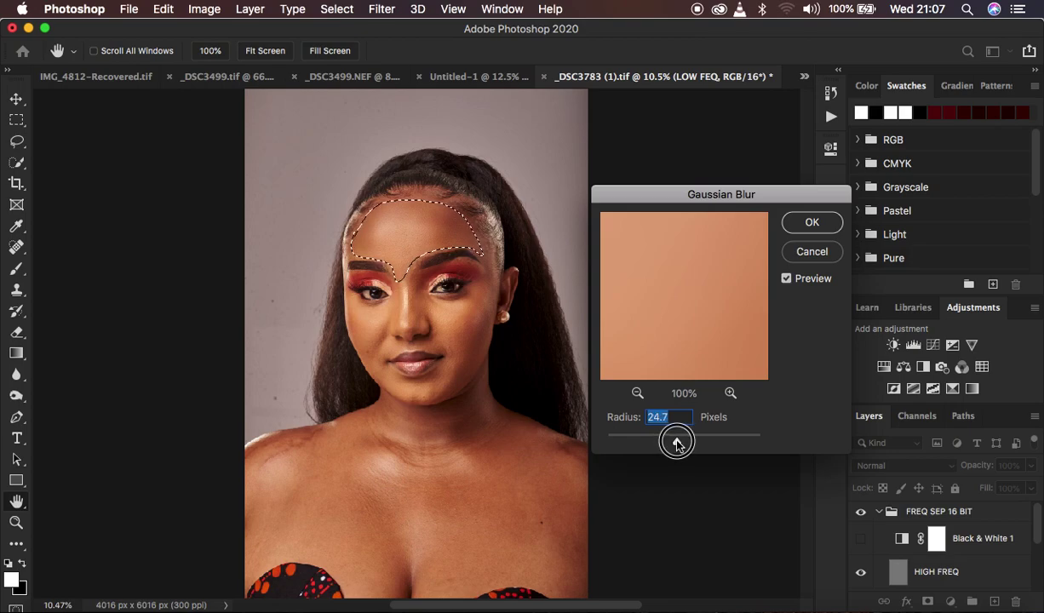
left_click(800, 222)
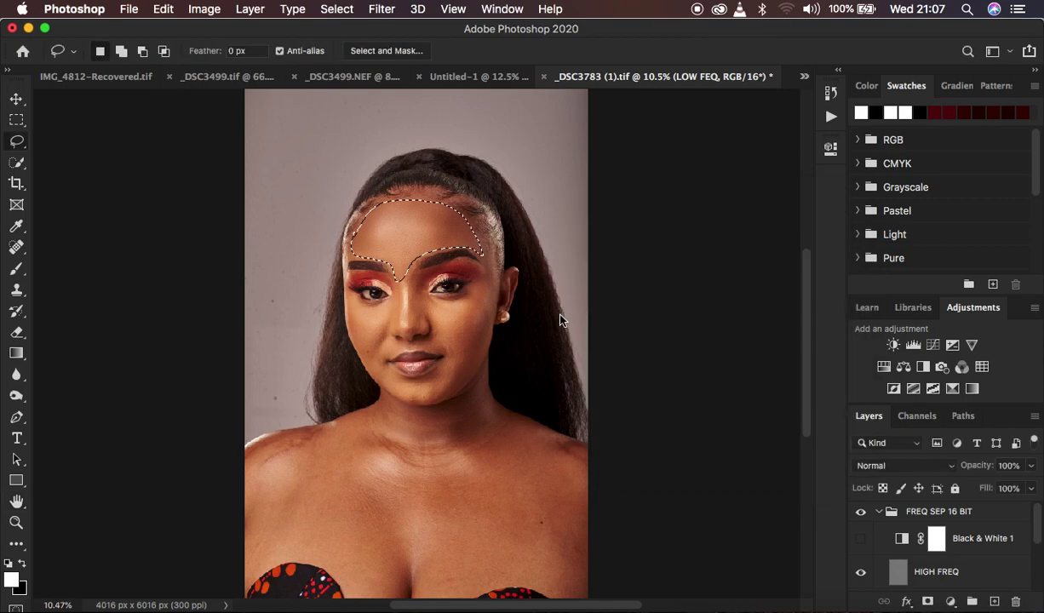
Step: Check the smoothed forehead skin and clear the lasso selection
key("super+equal")
key("super+equal")
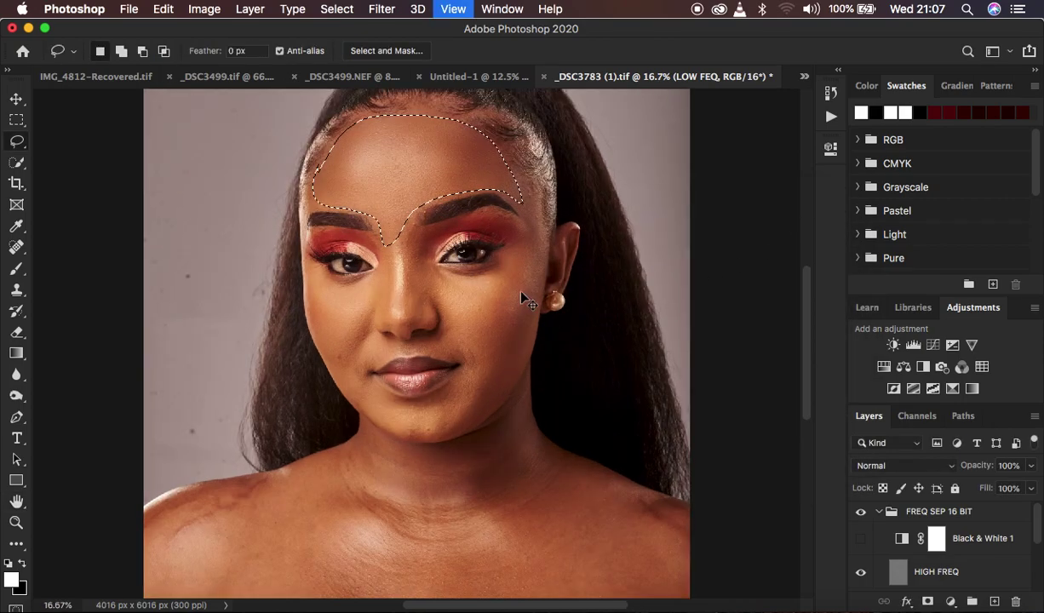
key("super+equal")
scroll(613, 189, "up", 2)
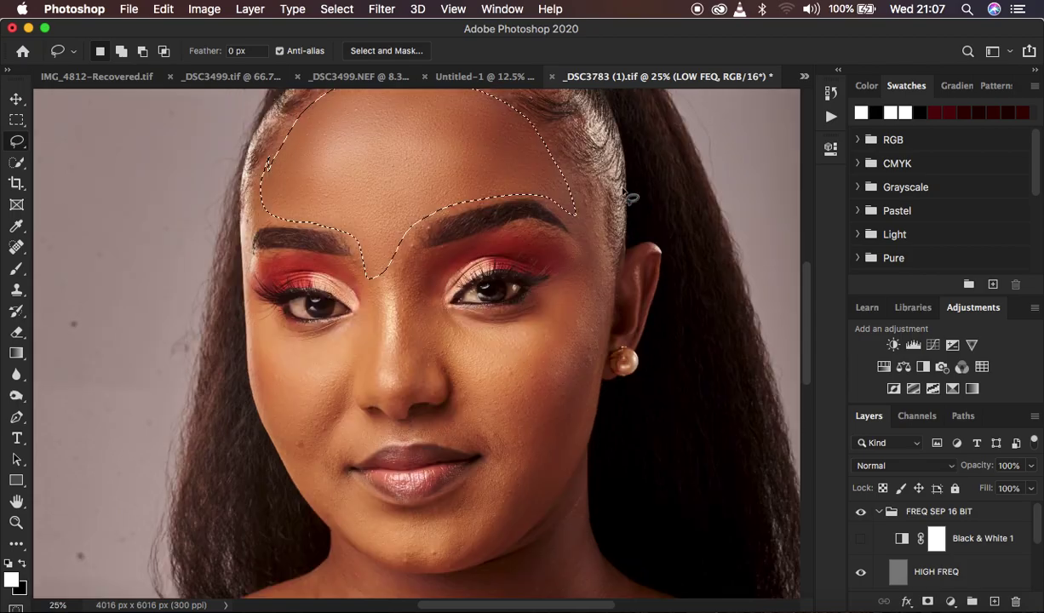
scroll(627, 195, "up", 1)
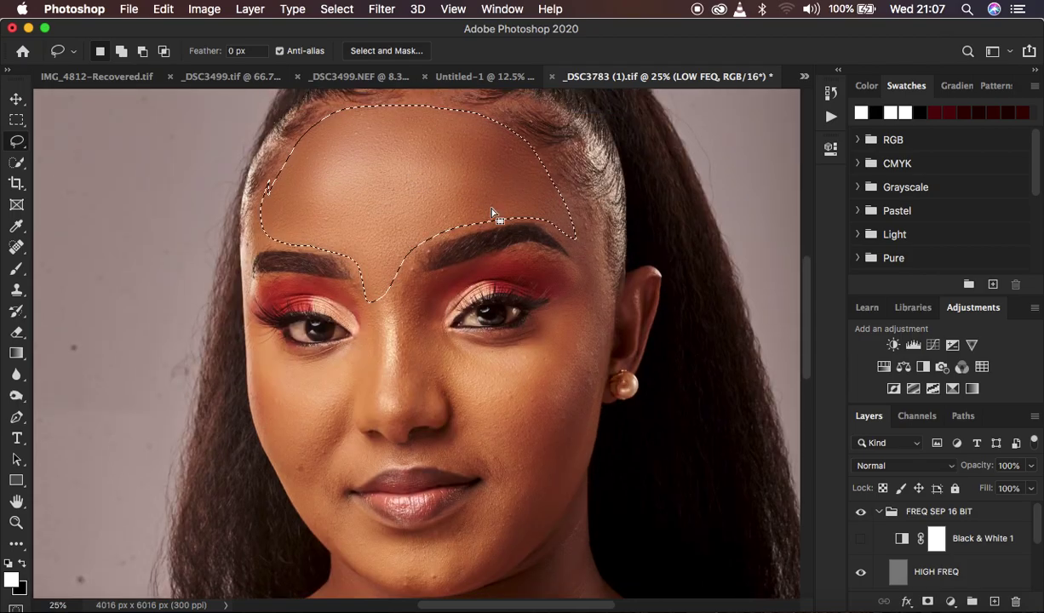
left_click(583, 271)
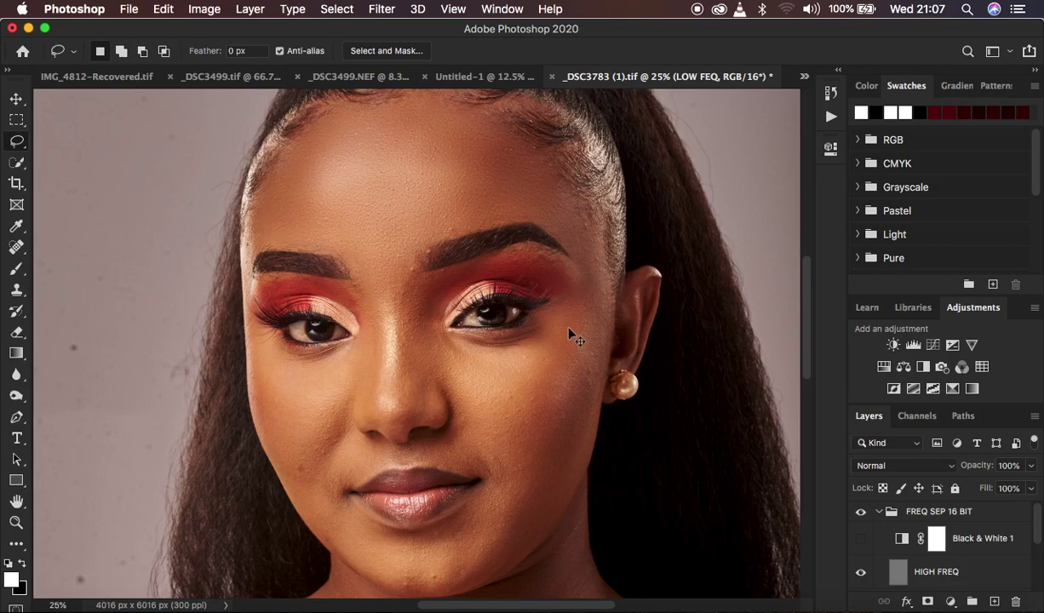
Step: Undo the hard-edged forehead blur on the LOW FEQ layer and clear the restored lasso selection
key("super+plus")
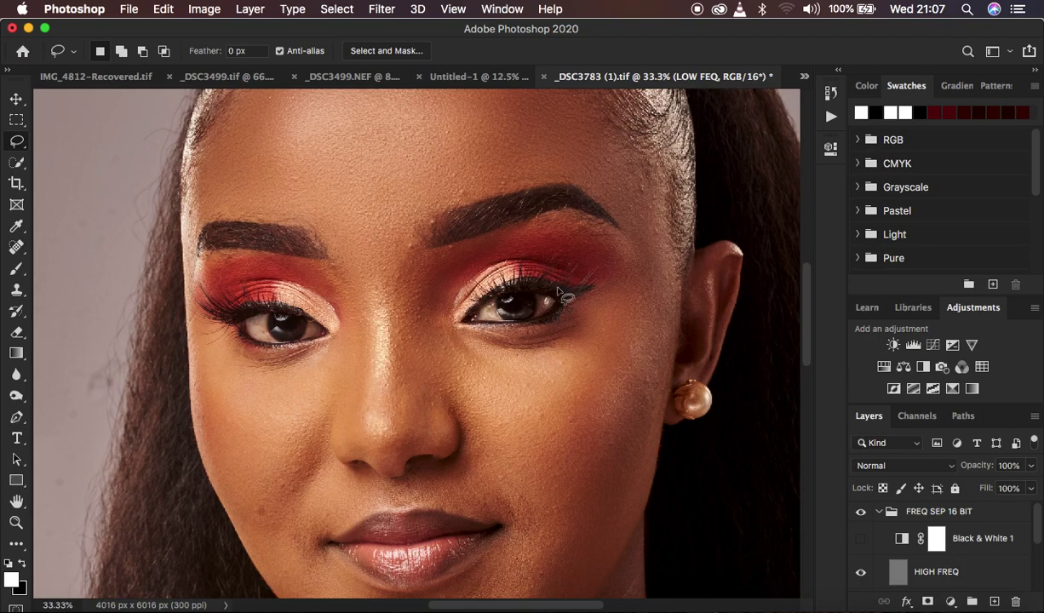
key("super+z")
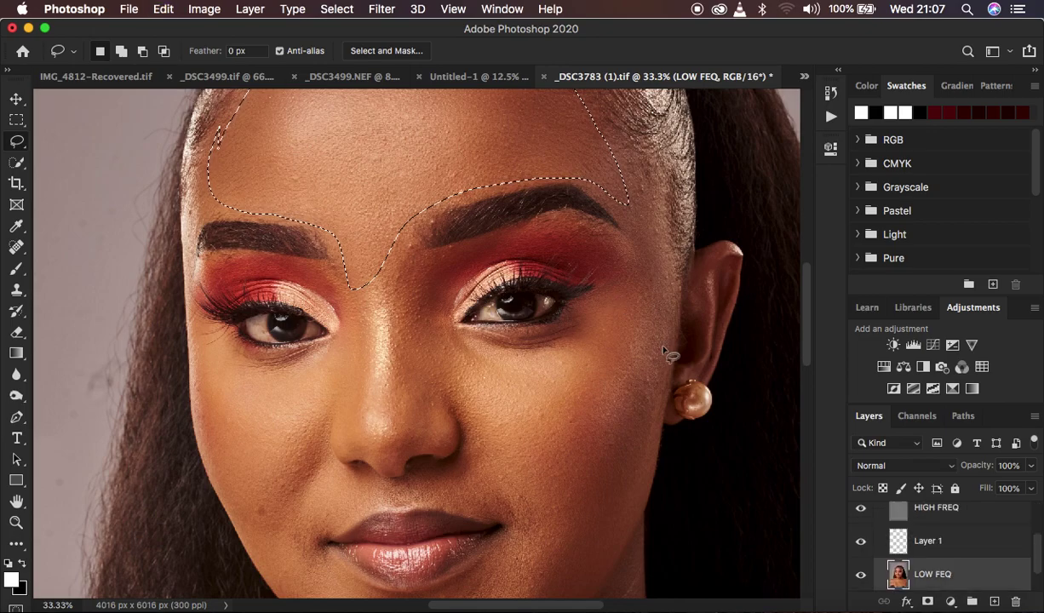
key("super+d")
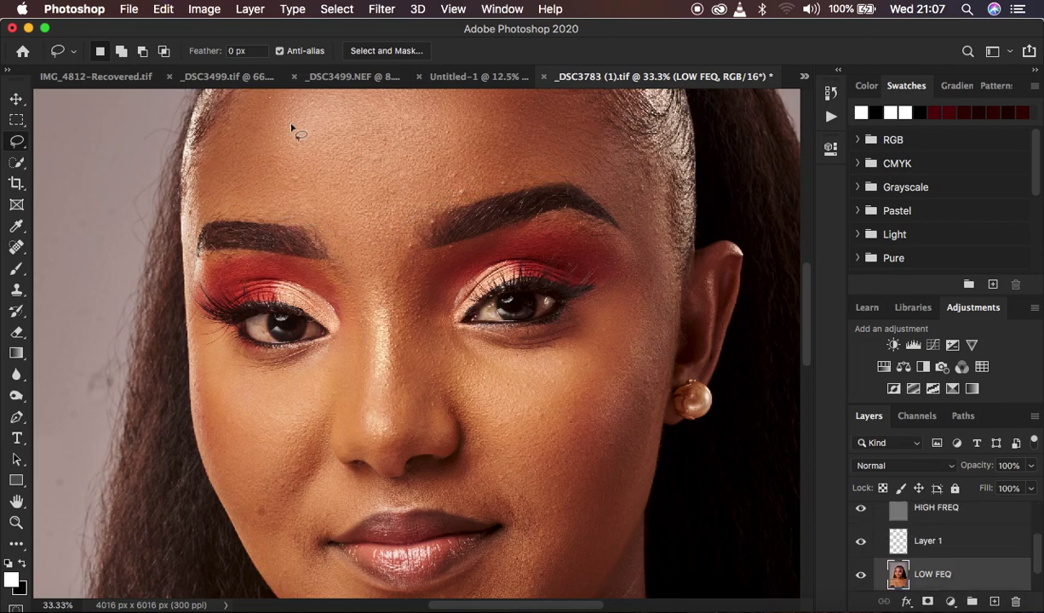
Step: Draw a freehand lasso selection with an 18 px feather around the forehead skin, following the hairline and dipping between the eyebrows
left_click(234, 50)
type("18")
scroll(499, 235, "up", 3)
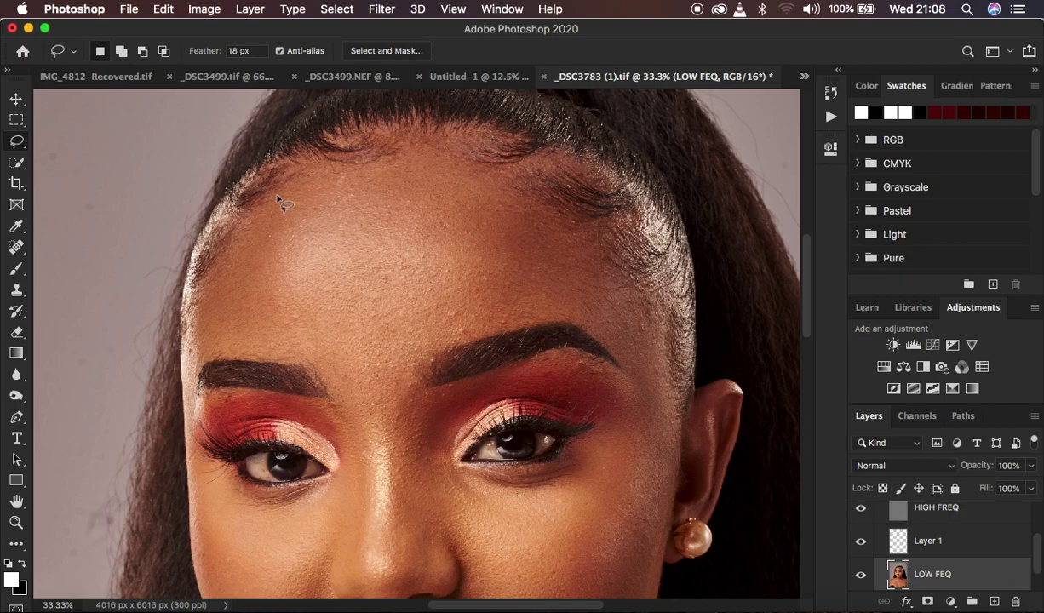
mouse_move(269, 189)
left_mouse_down()
mouse_move(348, 168)
mouse_move(495, 162)
mouse_move(592, 296)
mouse_move(473, 310)
left_mouse_up()
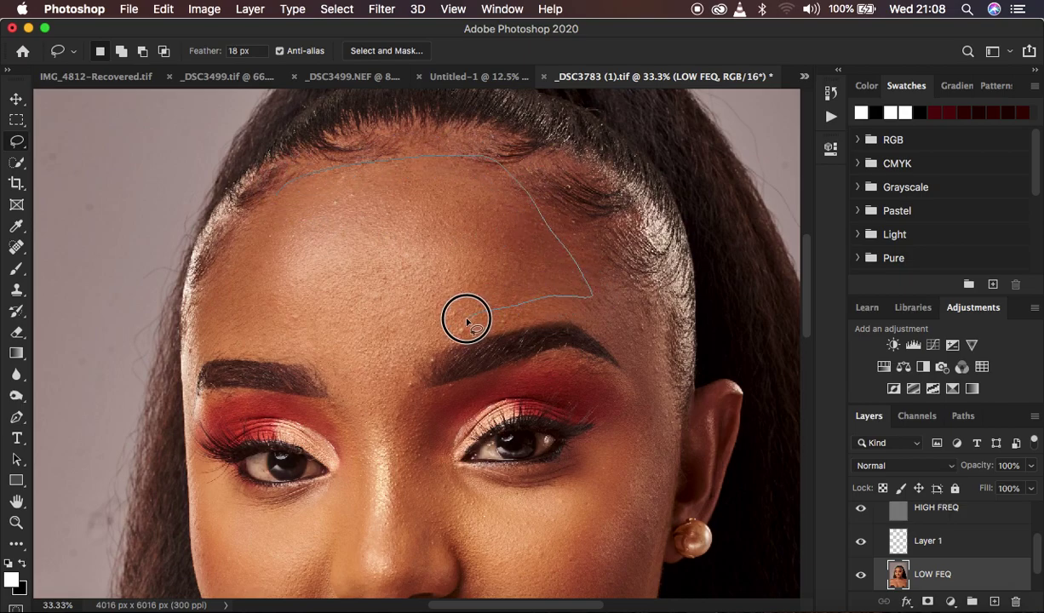
left_click(643, 311)
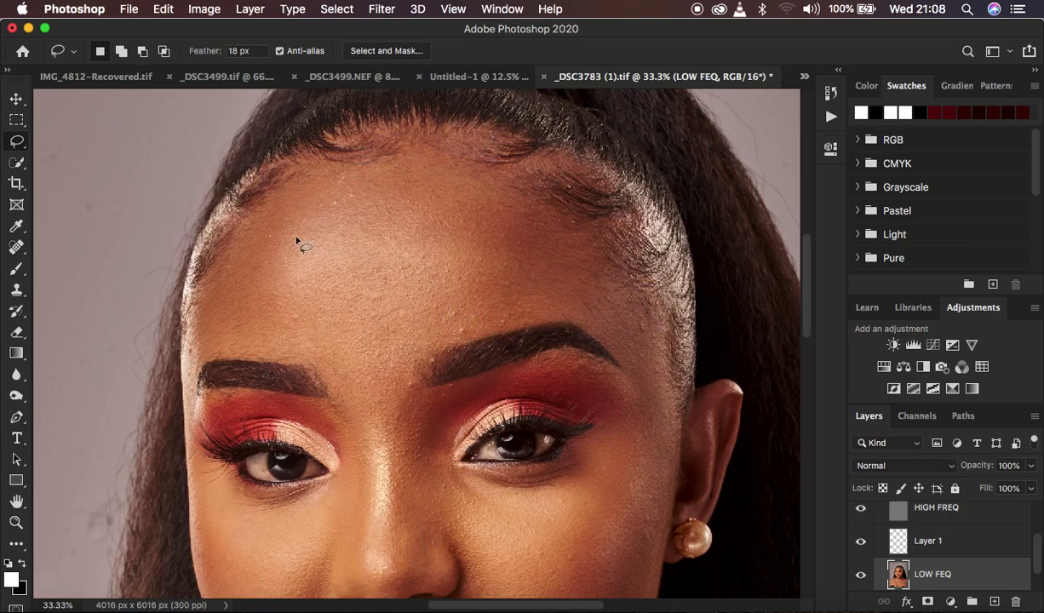
mouse_move(240, 189)
left_mouse_down()
mouse_move(312, 164)
mouse_move(495, 142)
mouse_move(524, 158)
mouse_move(553, 228)
mouse_move(617, 277)
mouse_move(640, 340)
mouse_move(529, 316)
mouse_move(457, 333)
mouse_move(393, 390)
mouse_move(353, 403)
mouse_move(331, 365)
mouse_move(225, 352)
mouse_move(198, 328)
mouse_move(210, 278)
mouse_move(253, 214)
left_mouse_up()
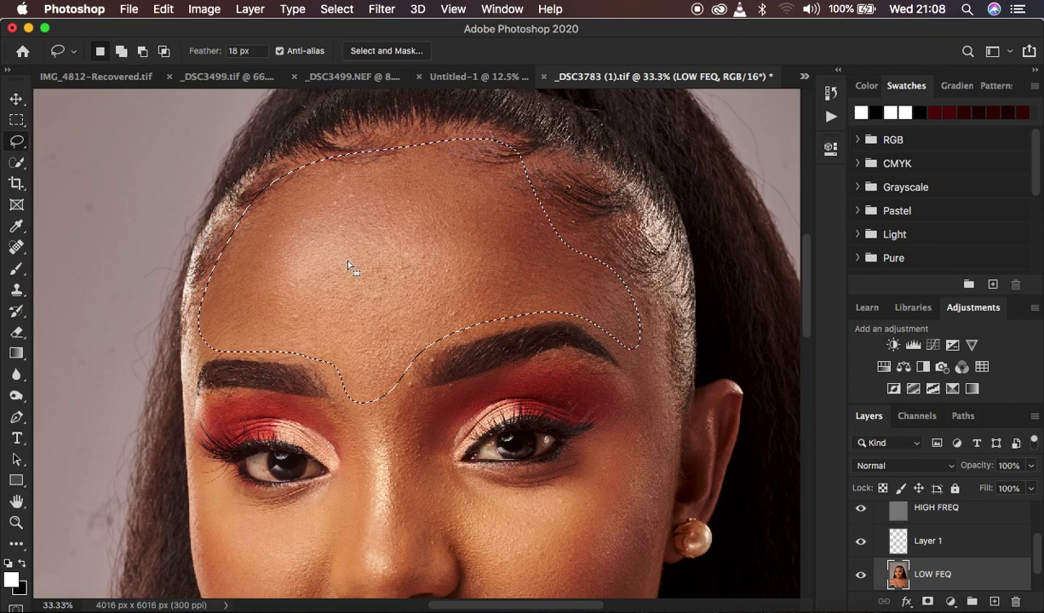
Step: Show the feathered forehead selection as a Quick Mask overlay, examine its soft edges up close, and leave Quick Mask mode
key("q")
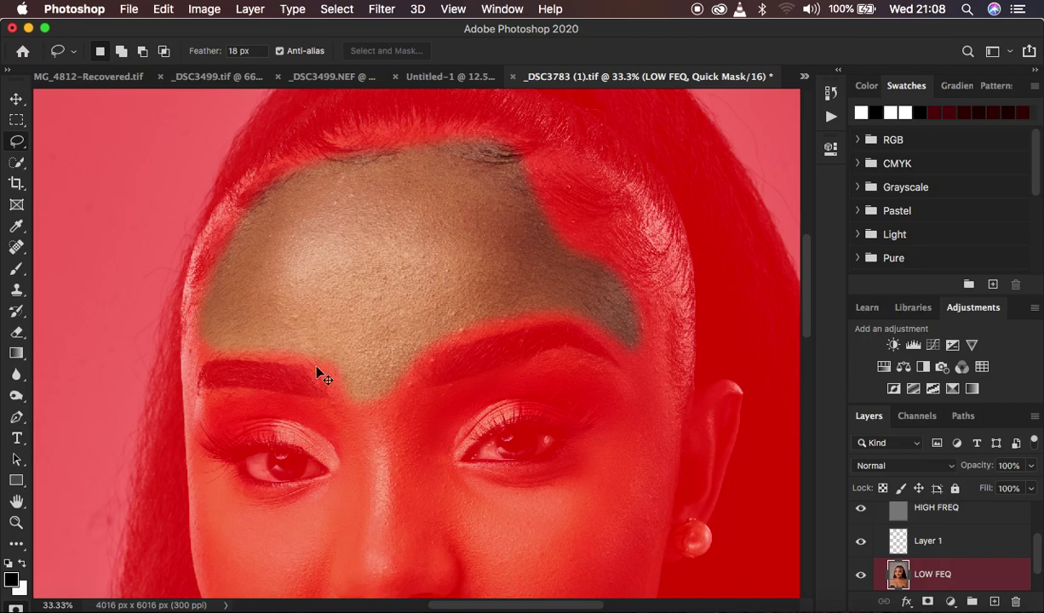
key("super+plus")
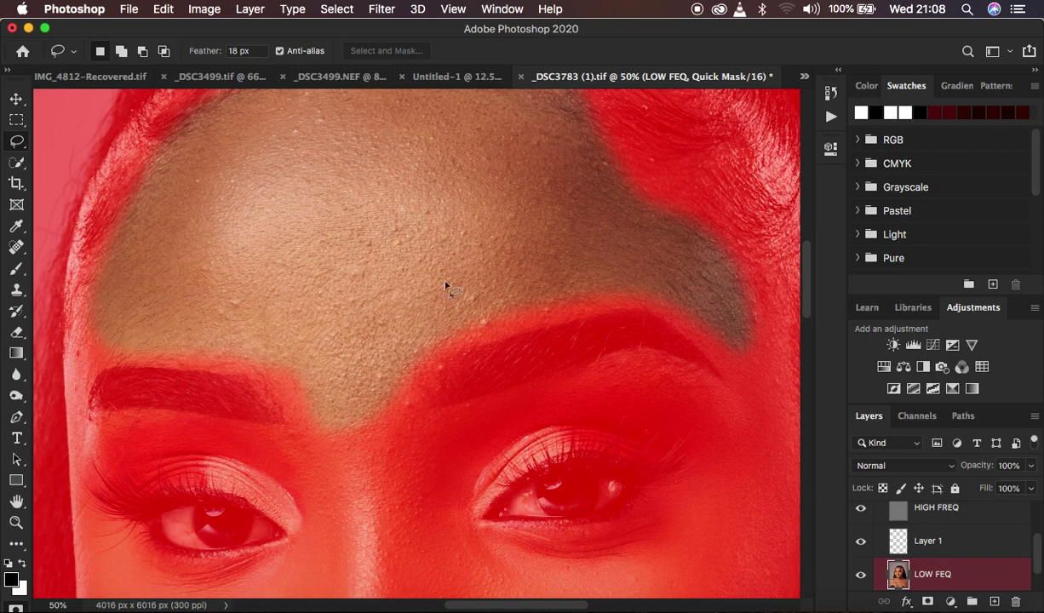
key("q")
Step: Apply a Gaussian Blur with a radius of 24.7 pixels to the feathered forehead selection on the LOW FEQ layer, and deselect
left_click(381, 9)
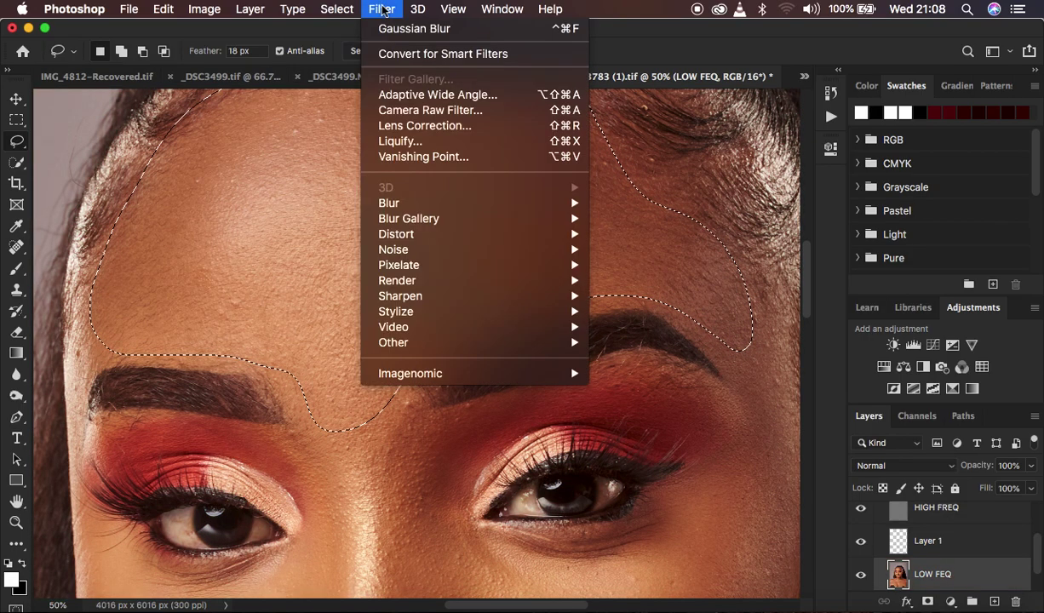
mouse_move(425, 203)
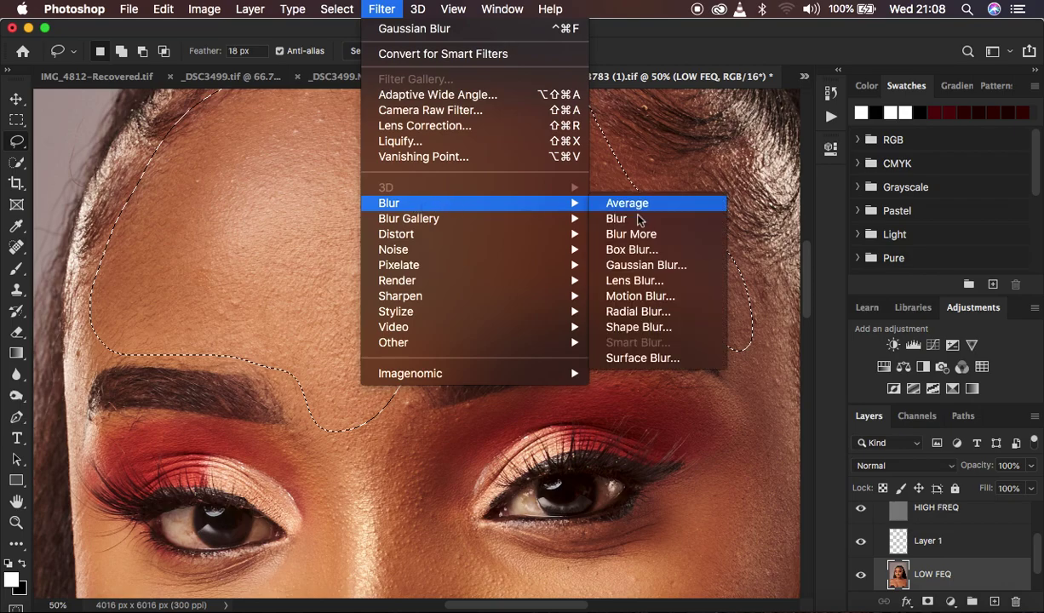
left_click(654, 266)
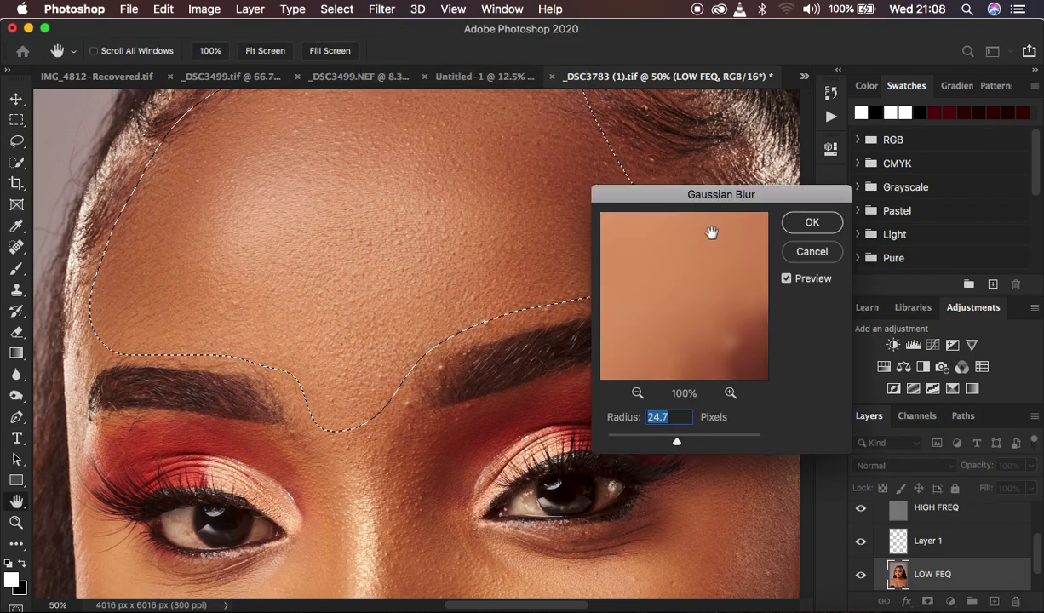
left_click(805, 223)
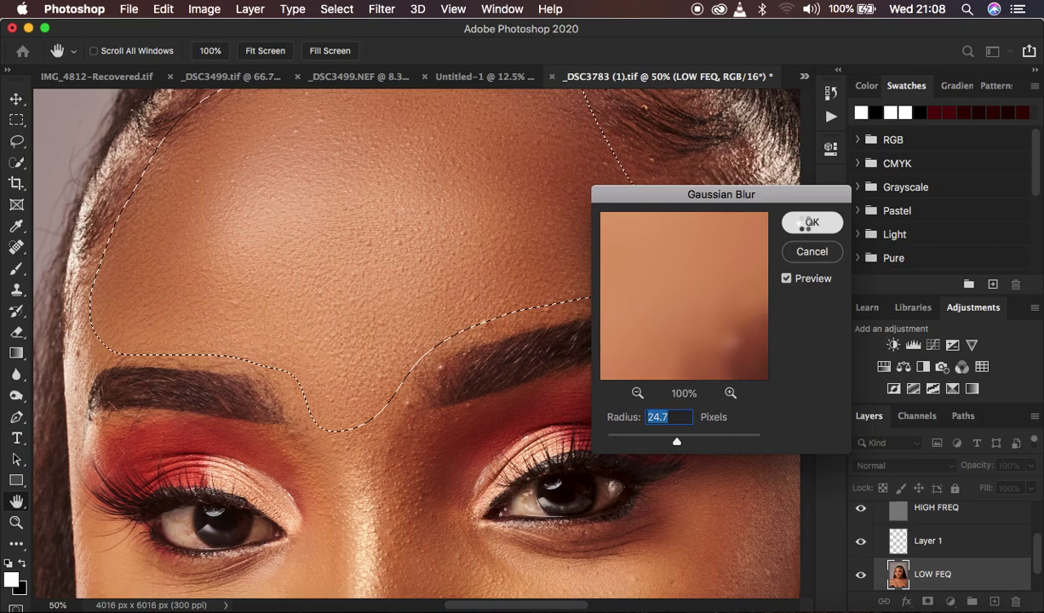
left_click(664, 373)
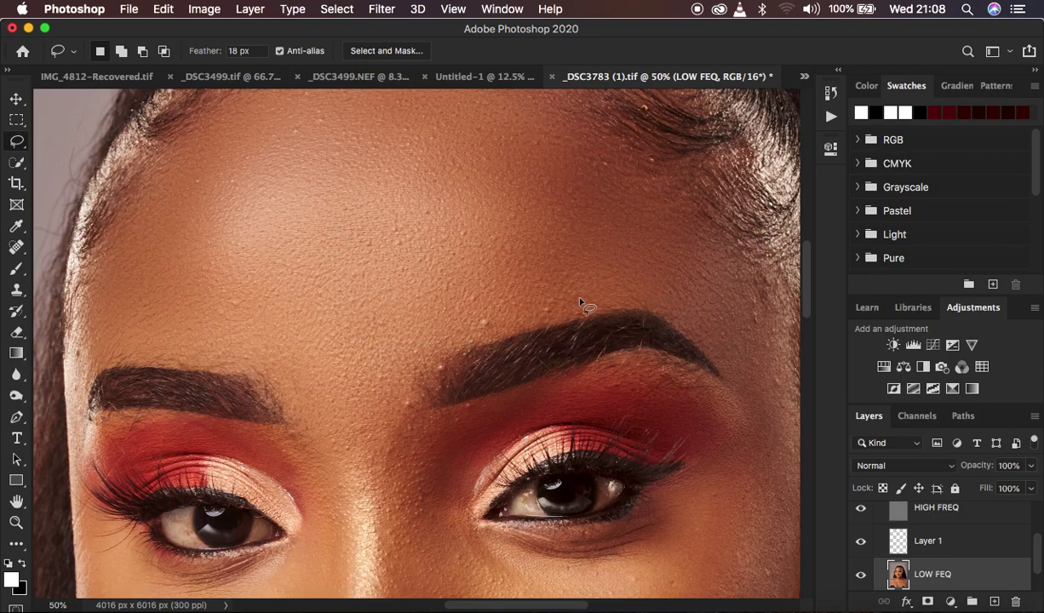
Step: Examine how the blurred forehead blends into the surrounding skin, both in close-up and across the whole portrait
key("super+plus")
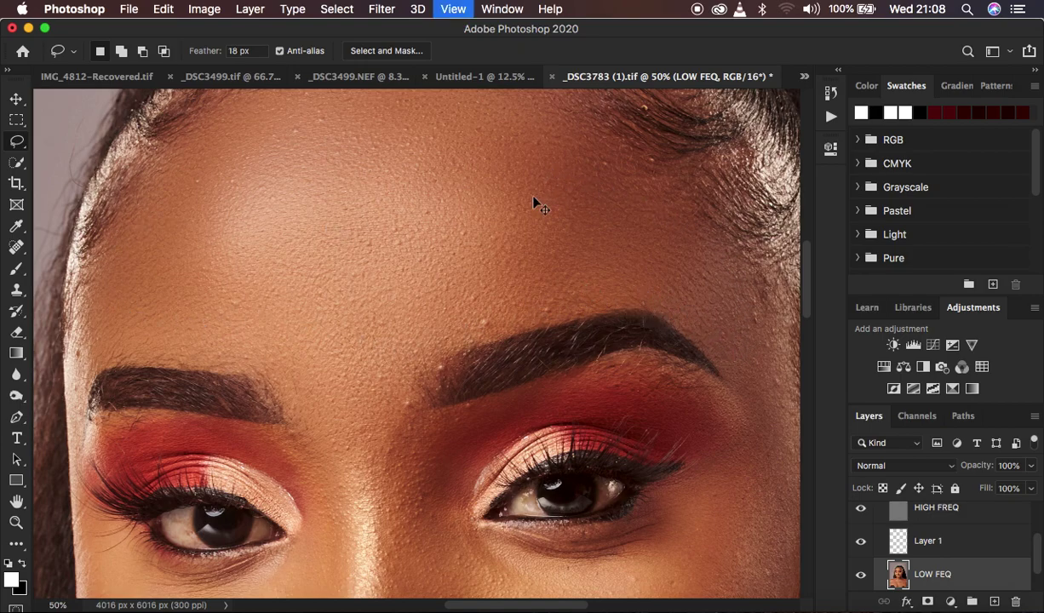
key("super+minus")
key("super+minus")
key("super+minus")
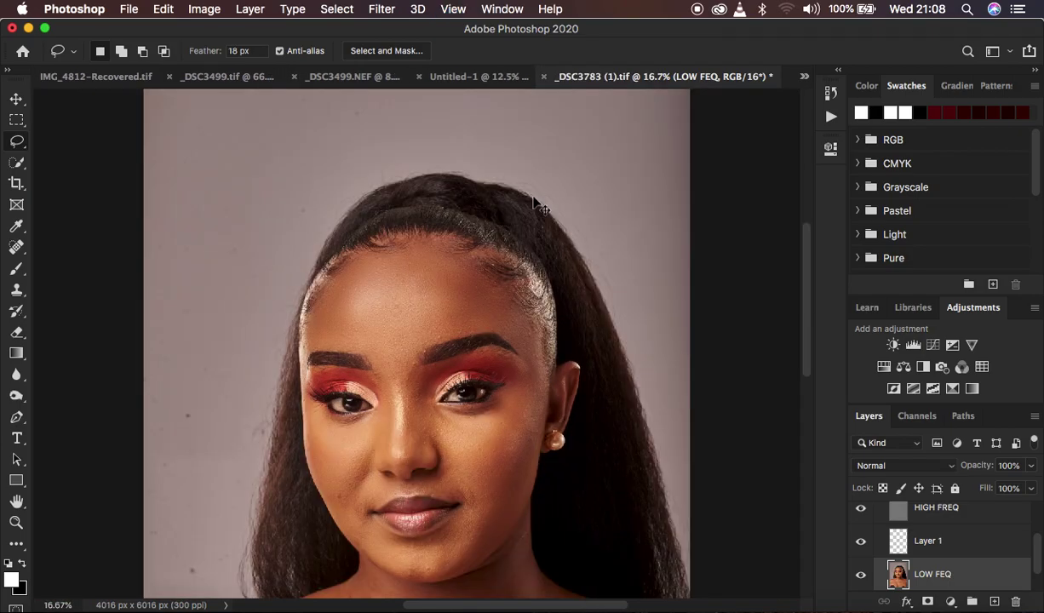
key("super+plus")
left_click(237, 51)
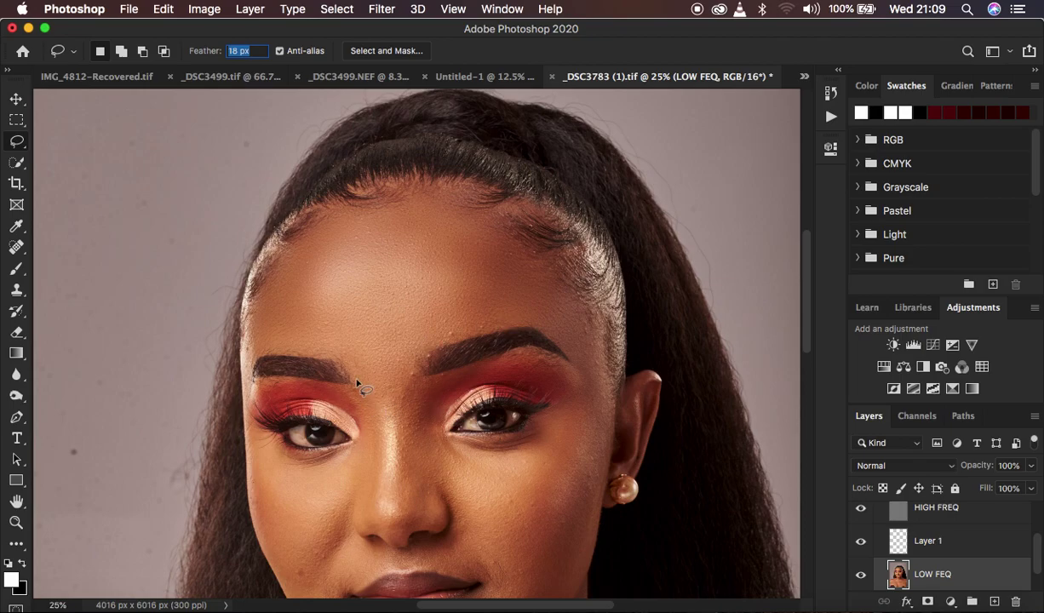
left_click(215, 216)
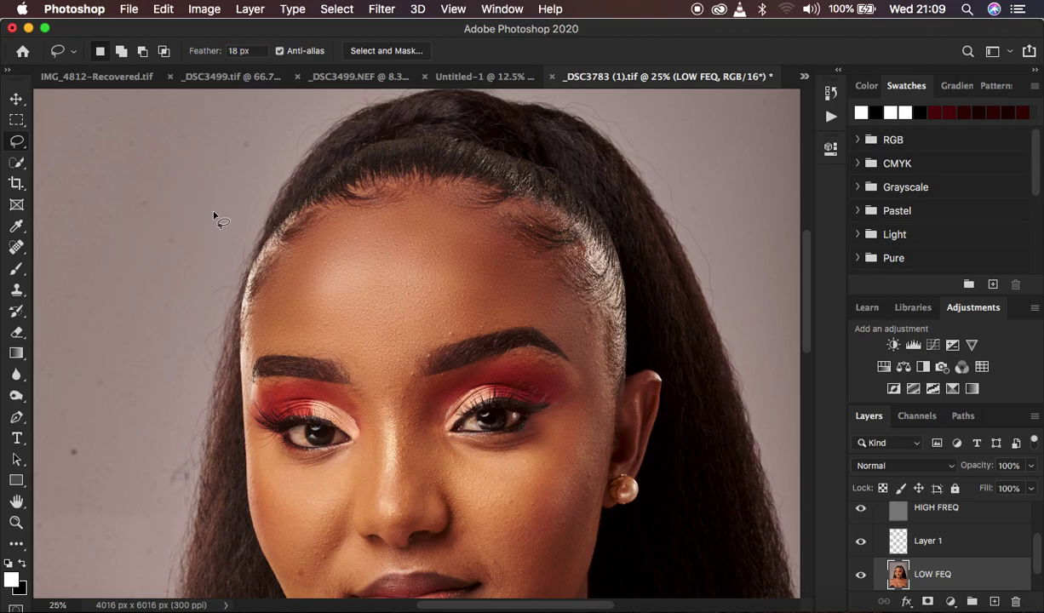
key("super+minus")
key("super+minus")
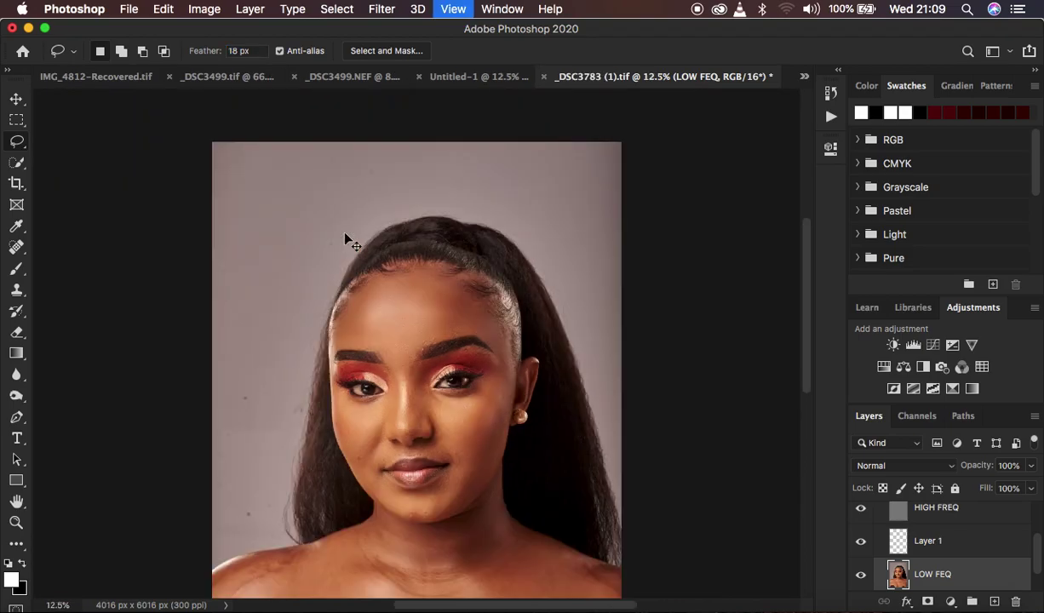
key("super+plus")
key("super+plus")
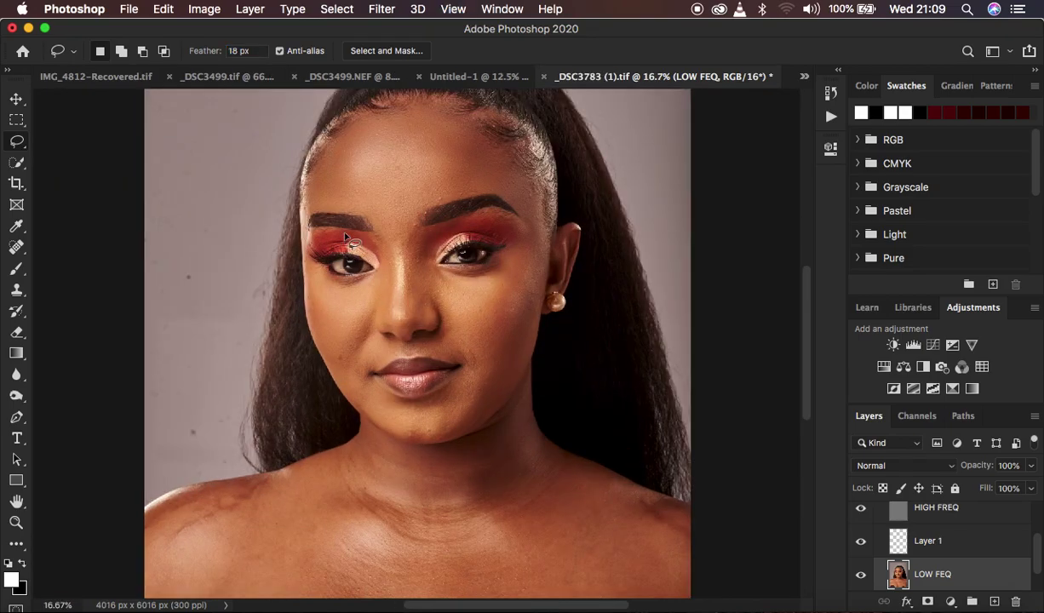